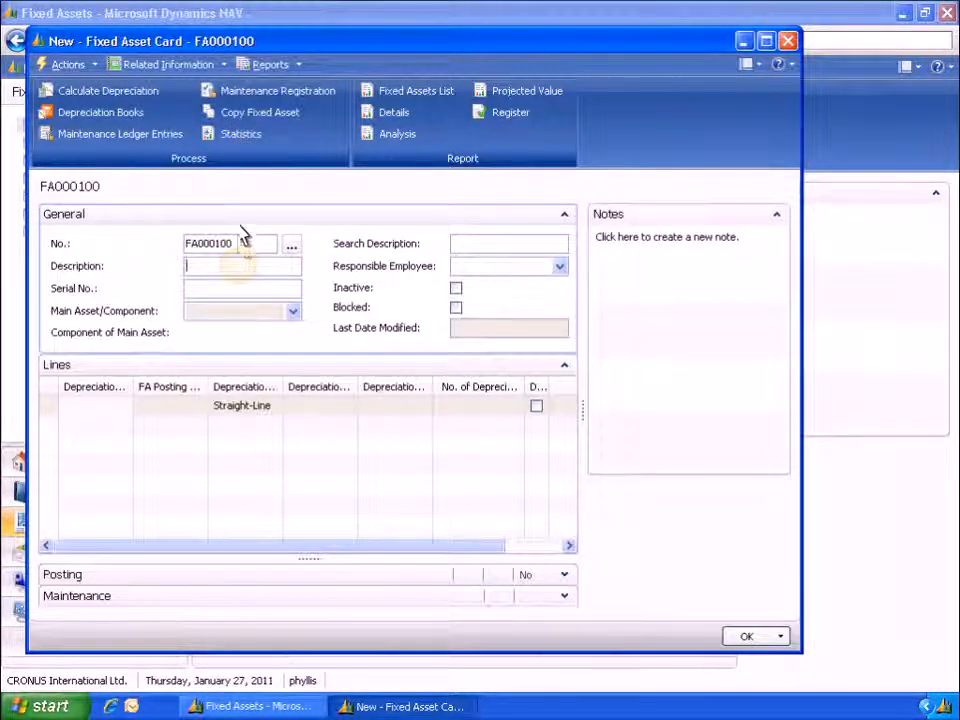
# Describe the new fixed asset as Welder and assign TS as its responsible employee.
pyautogui.write('Welder')
pyautogui.press('Tab')
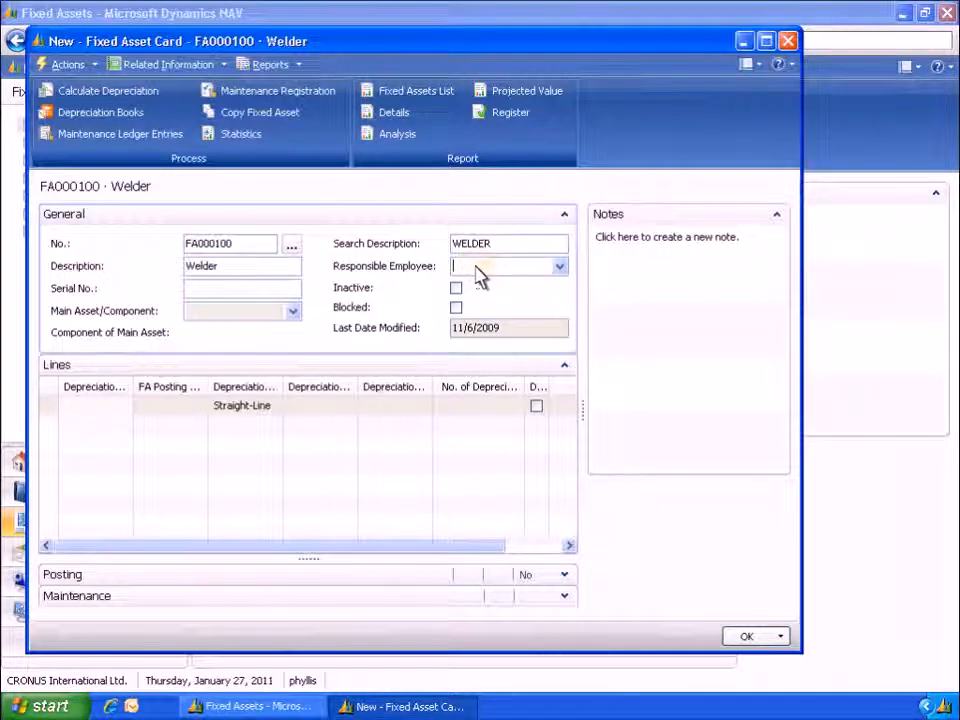
pyautogui.write('TS')
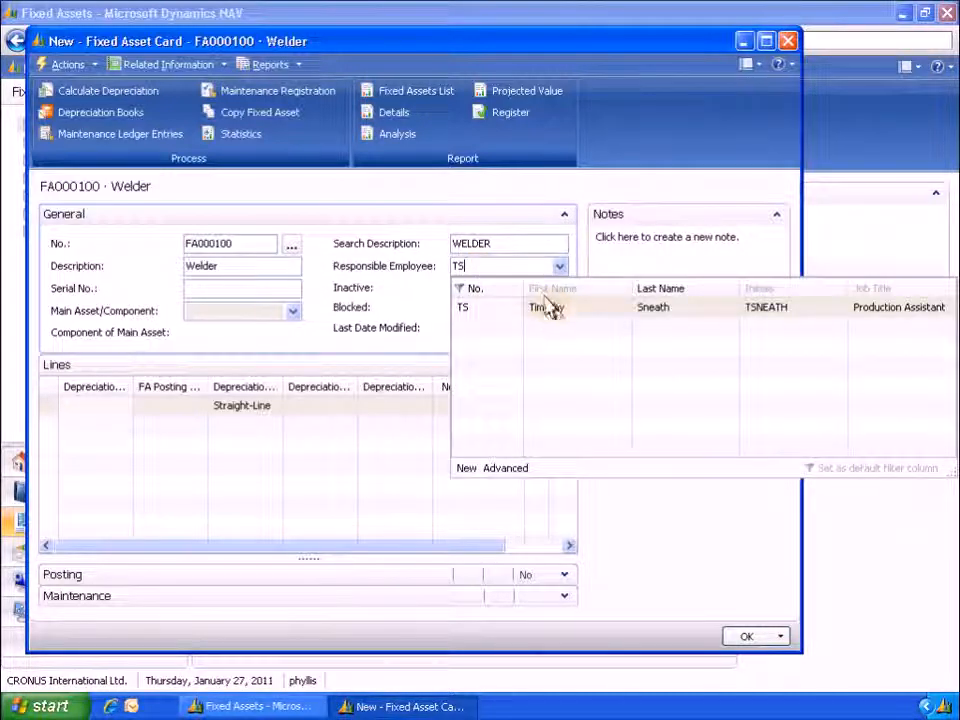
pyautogui.click(557, 318)
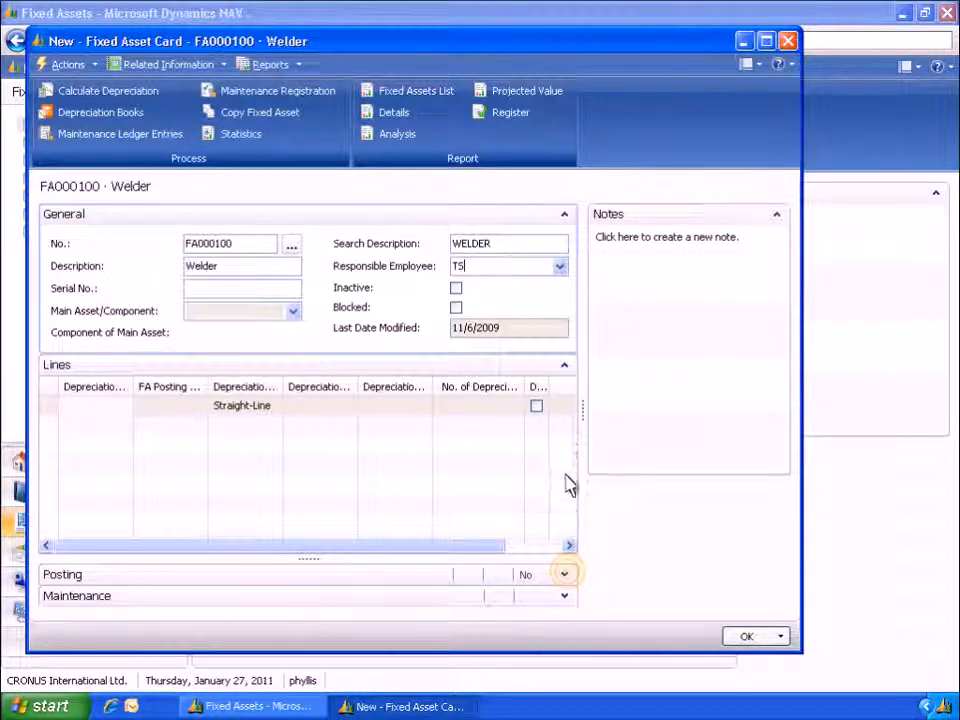
# In the asset's posting details, set FA class code TANGIBLE, subclass code MACHINERY and location code PROD.
pyautogui.click(565, 575)
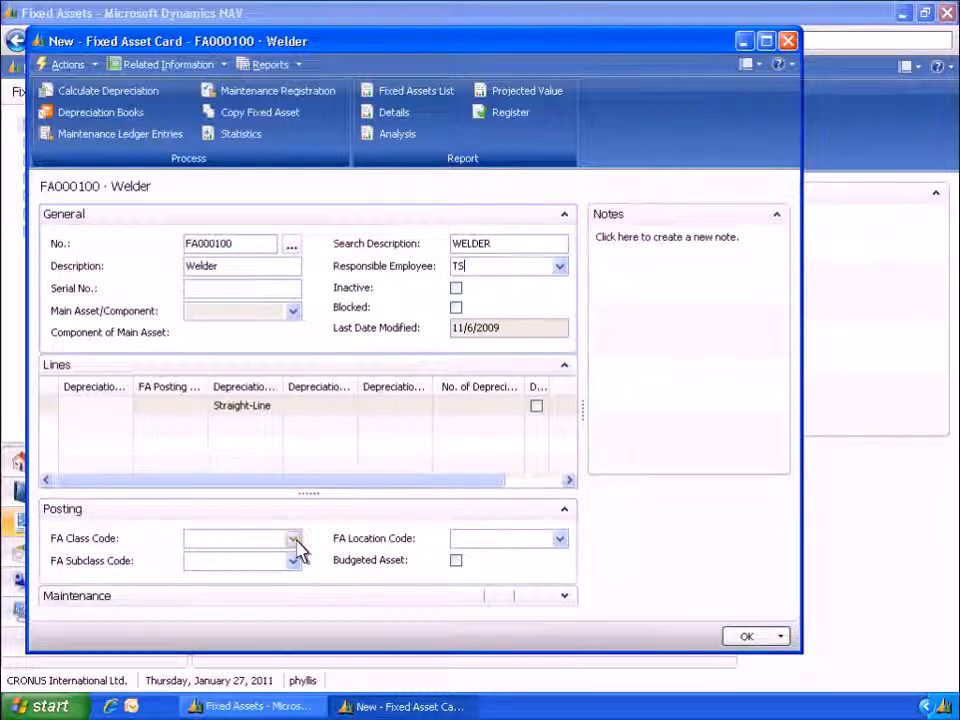
pyautogui.click(294, 540)
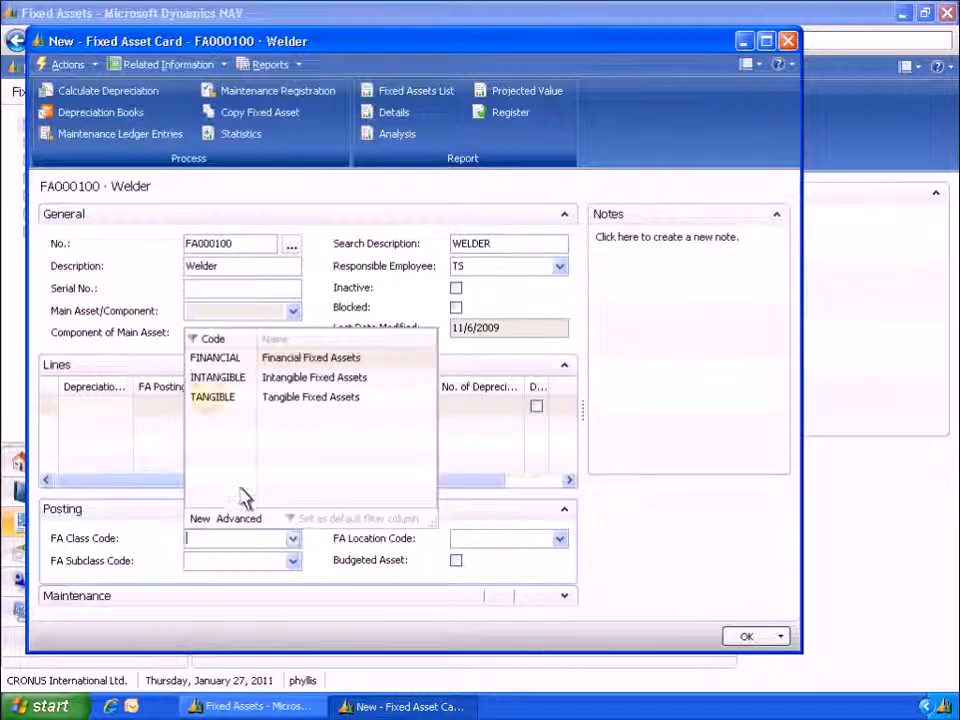
pyautogui.click(212, 400)
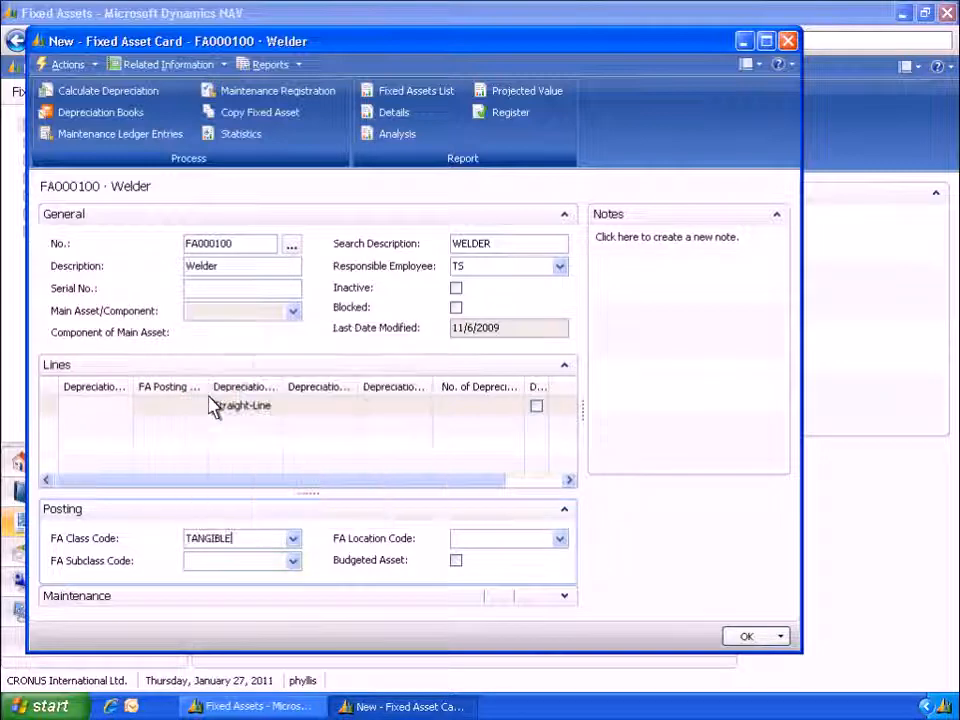
pyautogui.click(293, 561)
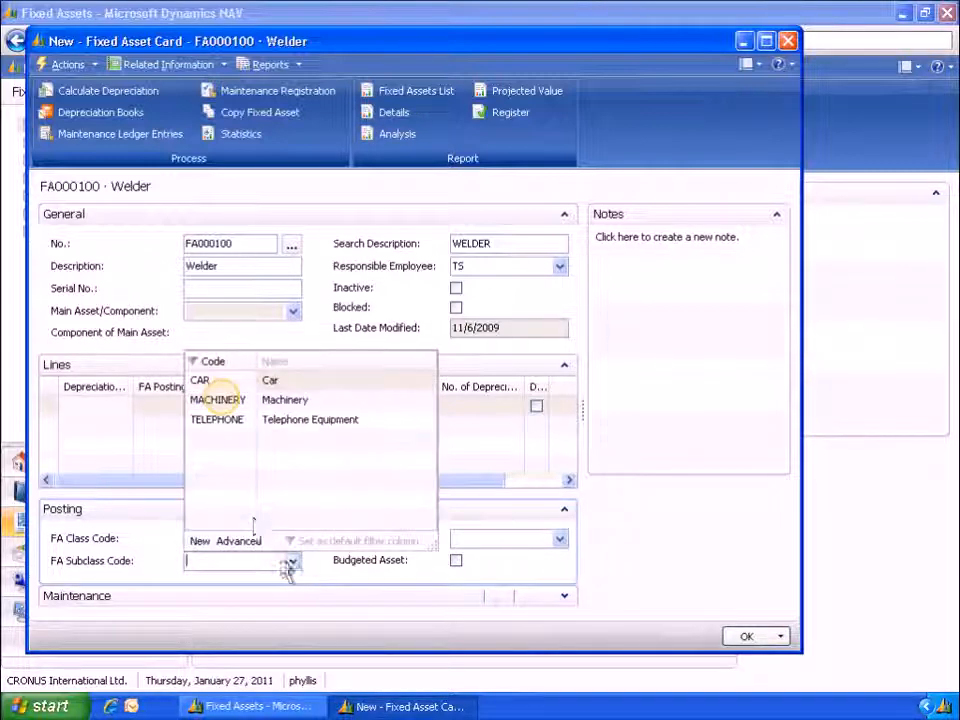
pyautogui.click(218, 400)
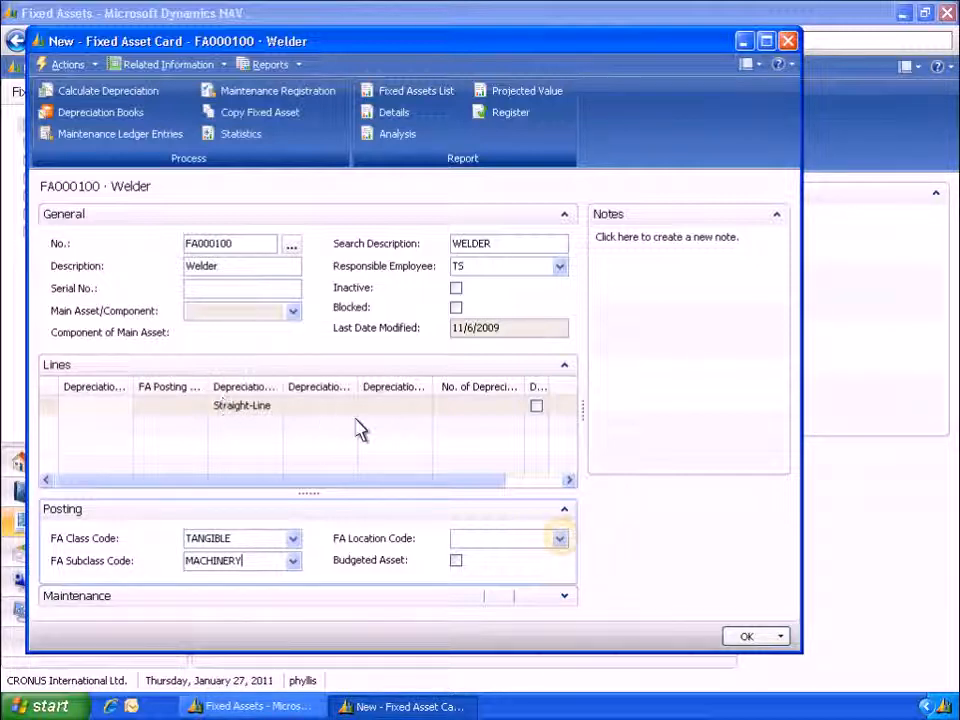
pyautogui.click(561, 540)
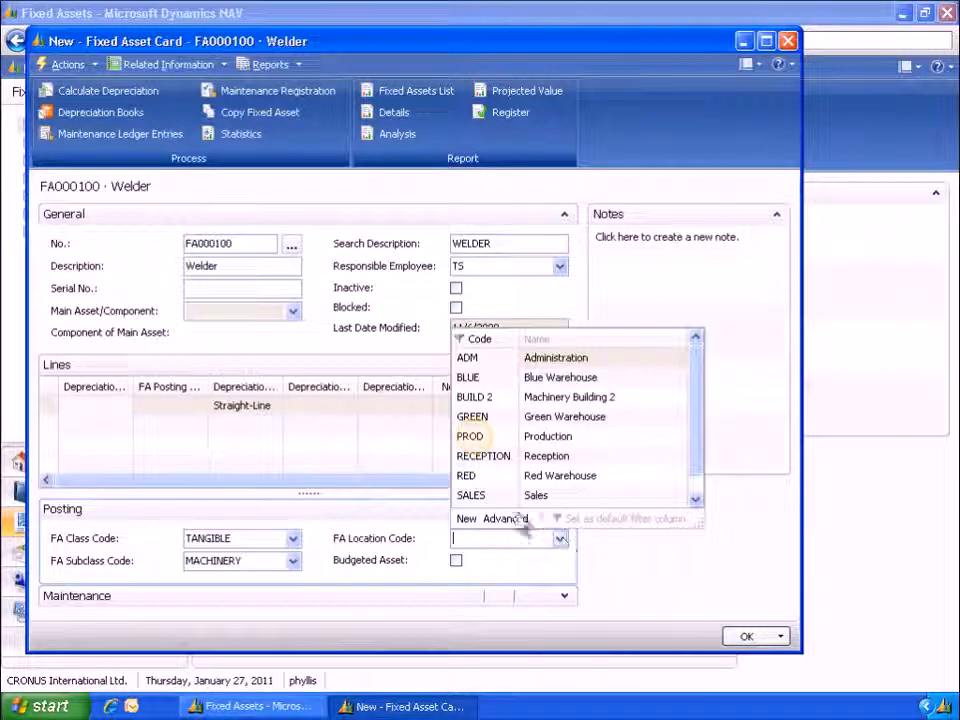
pyautogui.click(476, 438)
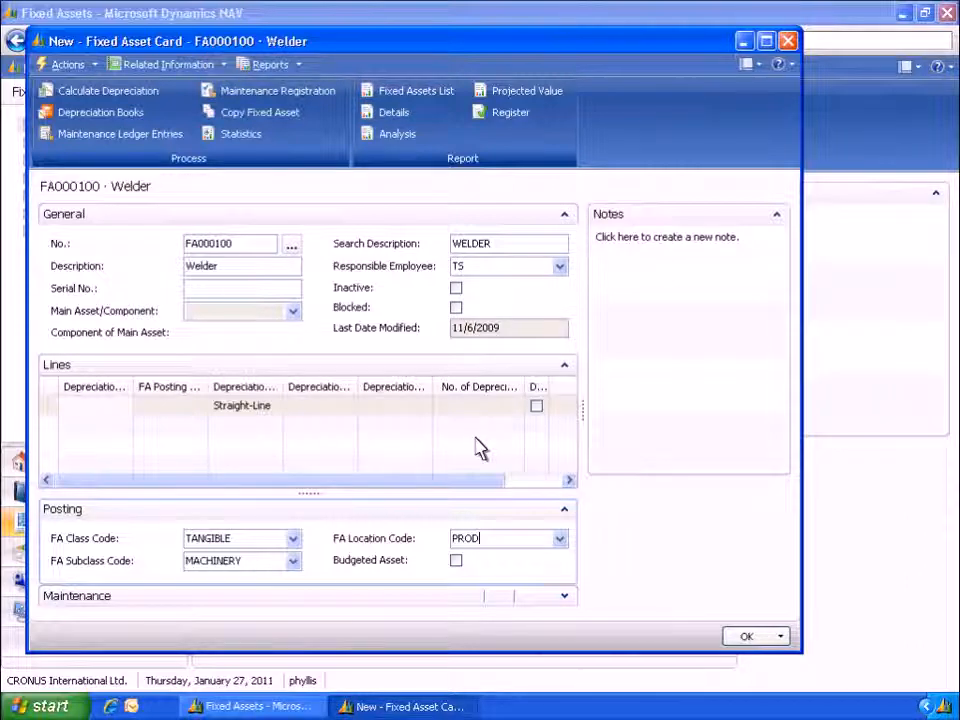
# Add a default dimension to the Welder asset with code DEPARTMENT, value PROD and value posting Code Mandatory.
pyautogui.click(220, 66)
pyautogui.moveTo(172, 87)
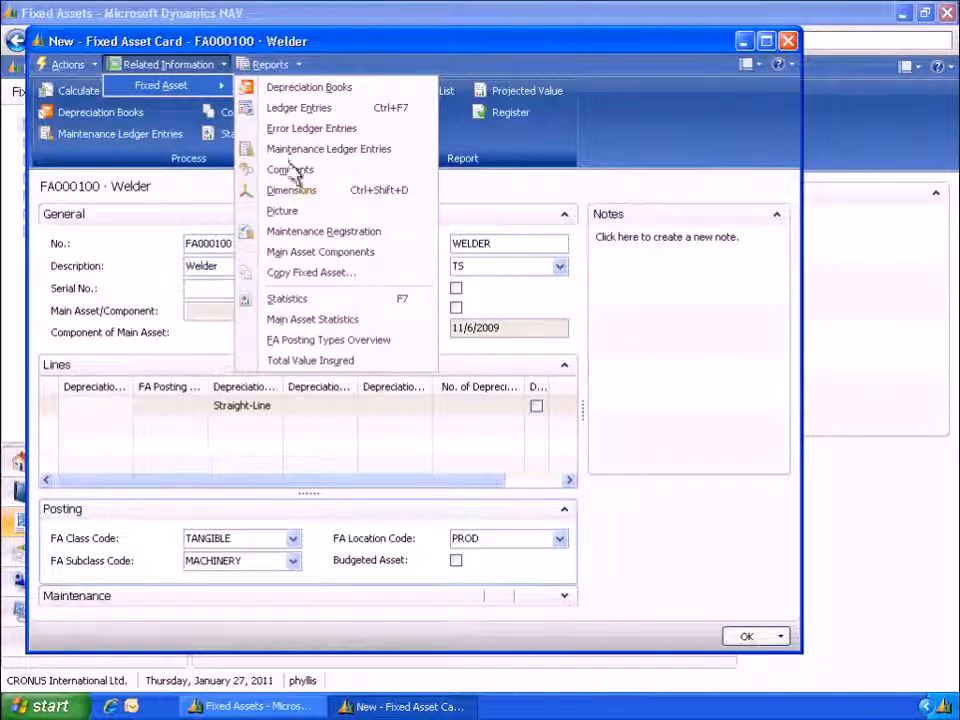
pyautogui.click(311, 203)
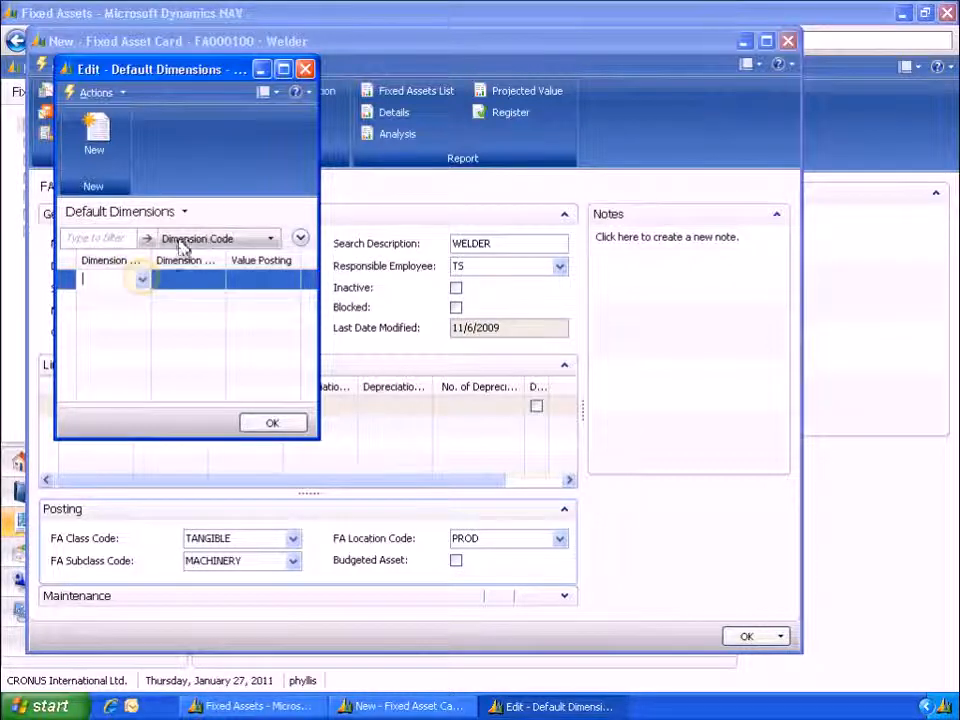
pyautogui.click(143, 280)
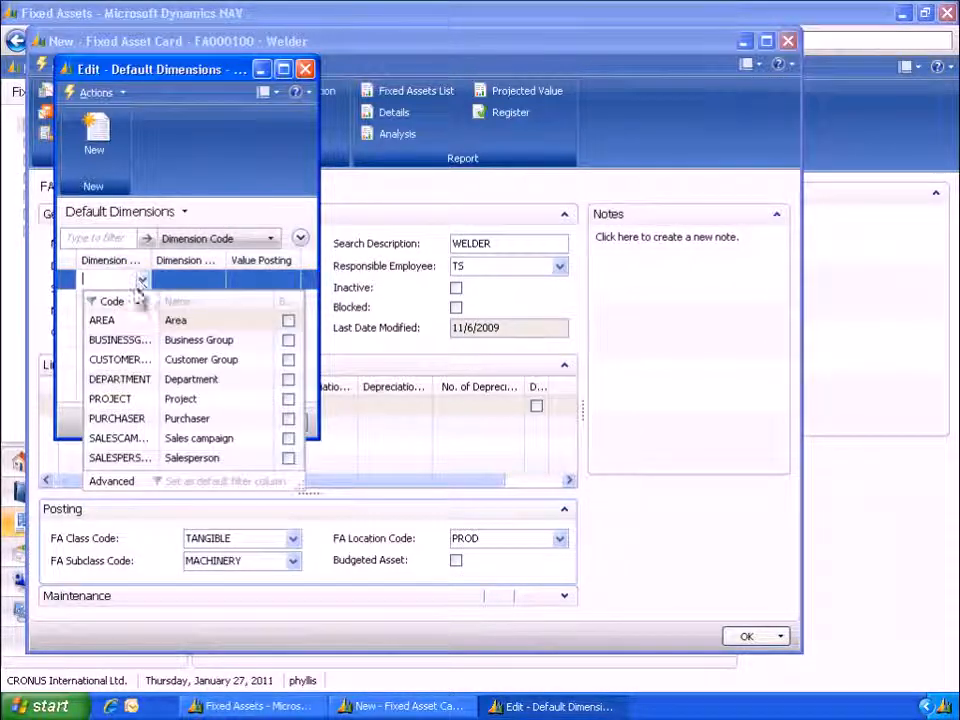
pyautogui.click(122, 380)
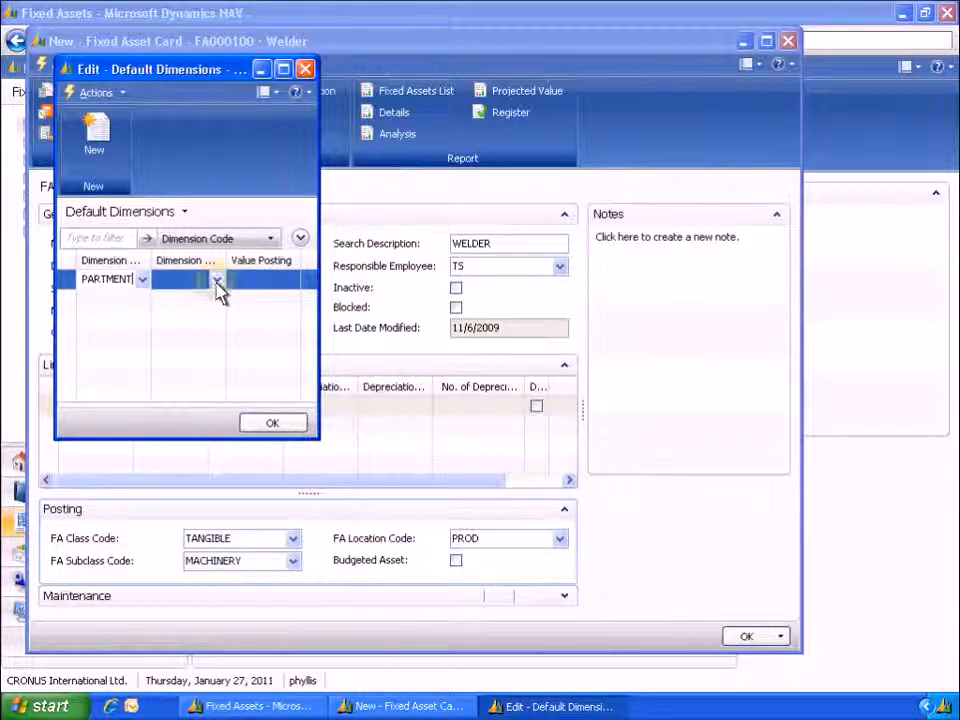
pyautogui.click(217, 281)
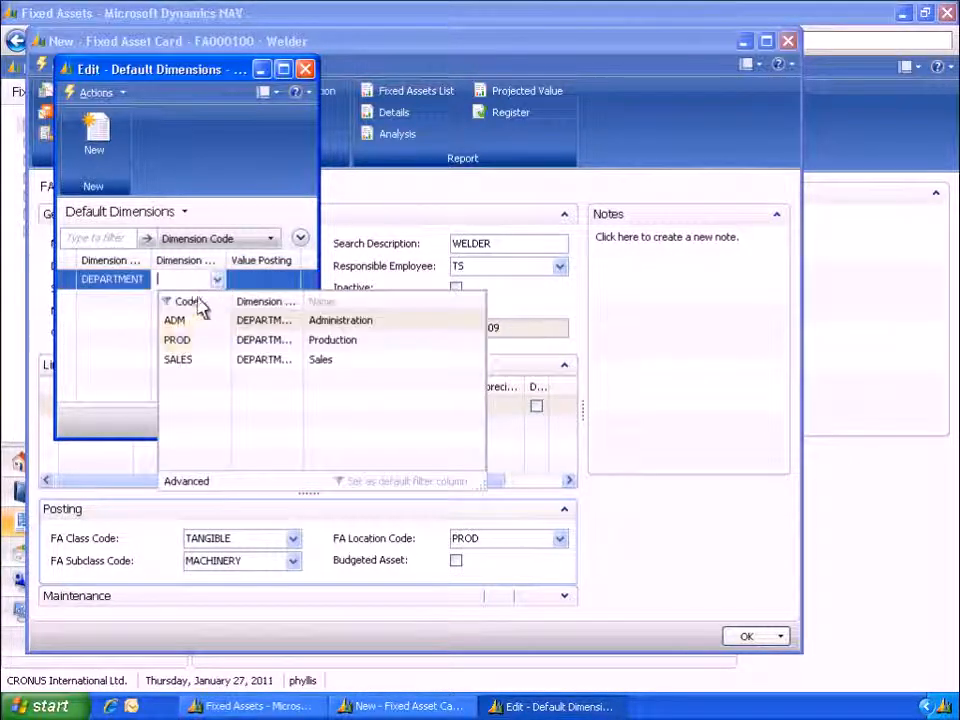
pyautogui.click(181, 343)
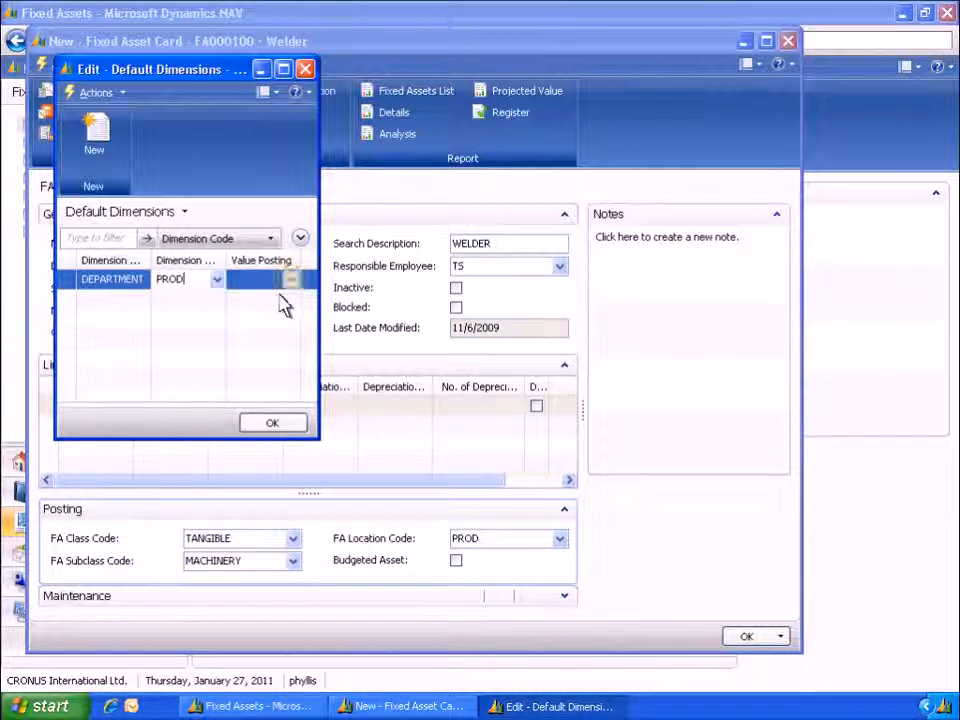
pyautogui.click(290, 281)
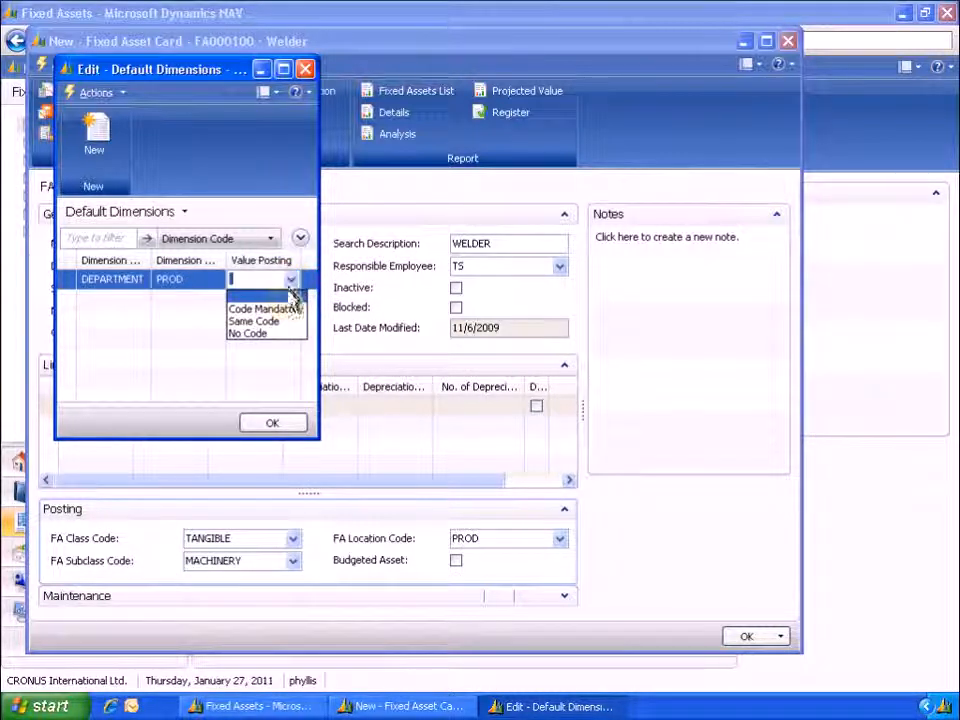
pyautogui.click(289, 308)
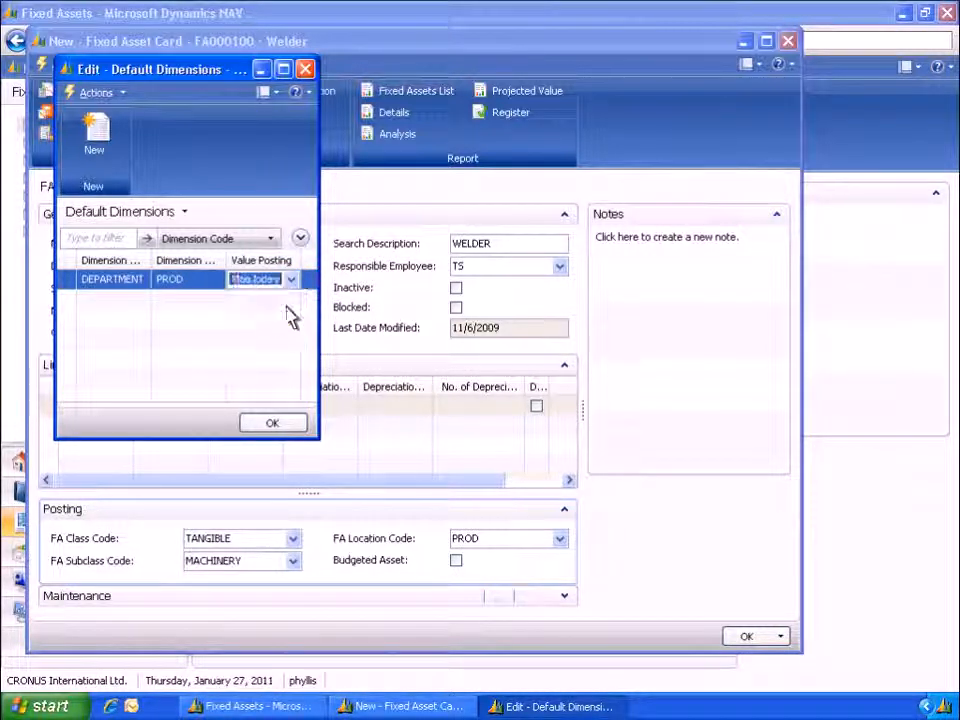
pyautogui.click(287, 425)
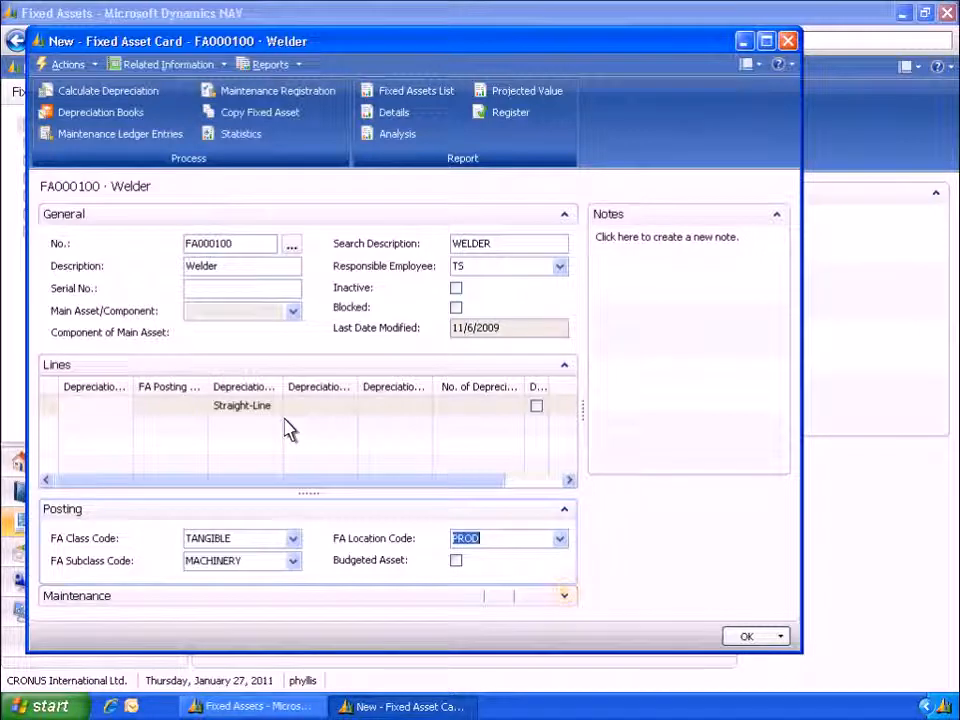
# In the asset's maintenance details, set CoolWood Technologies as both the vendor and the maintenance vendor.
pyautogui.click(566, 598)
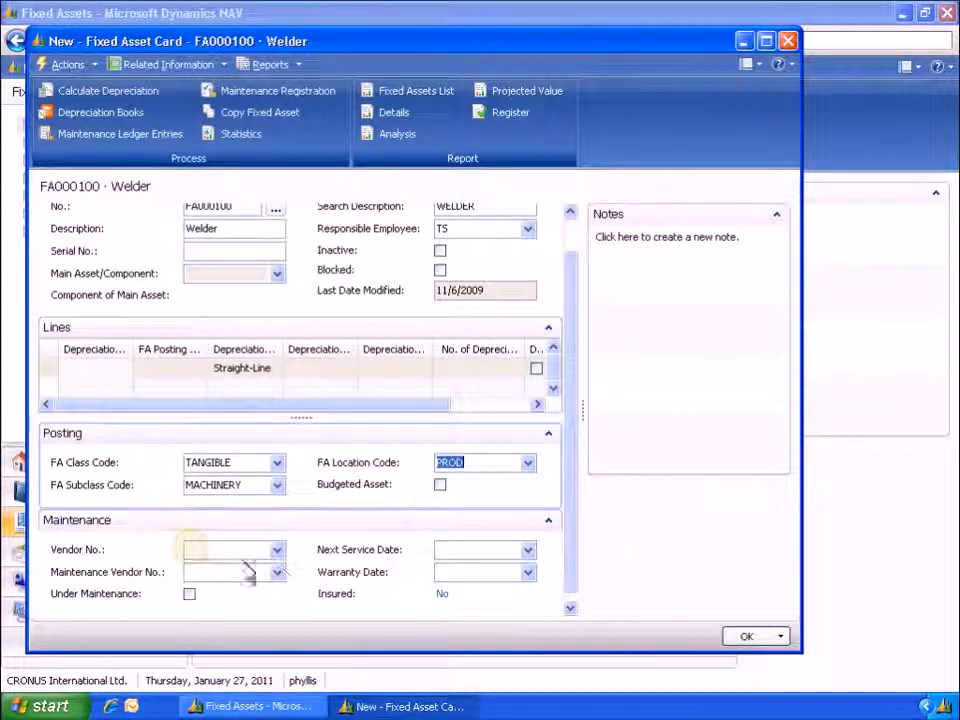
pyautogui.click(195, 553)
pyautogui.write('30000')
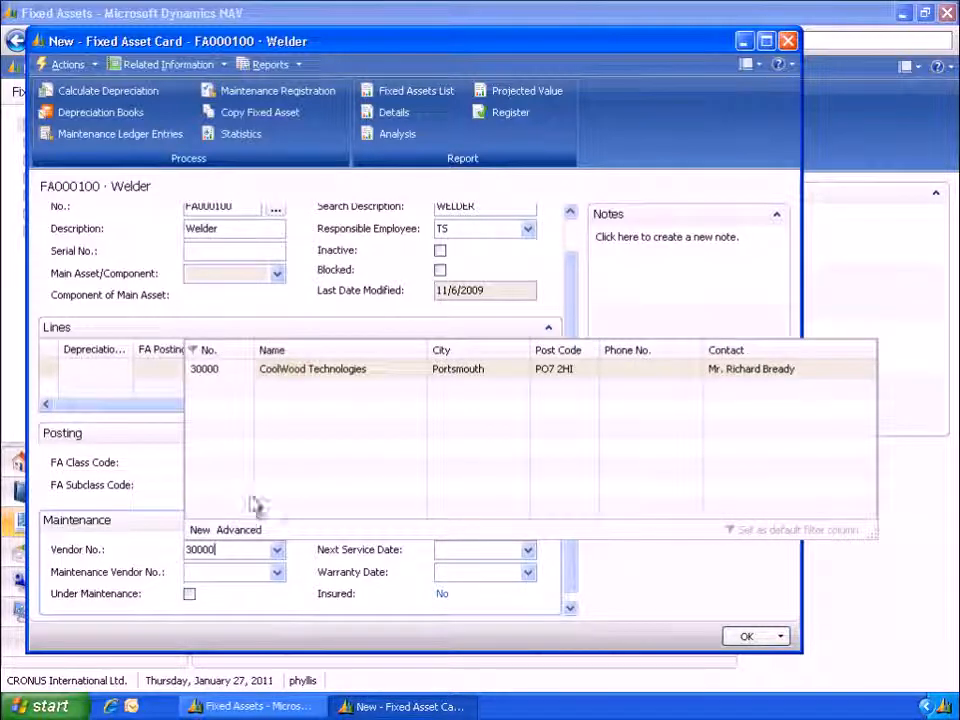
pyautogui.click(295, 370)
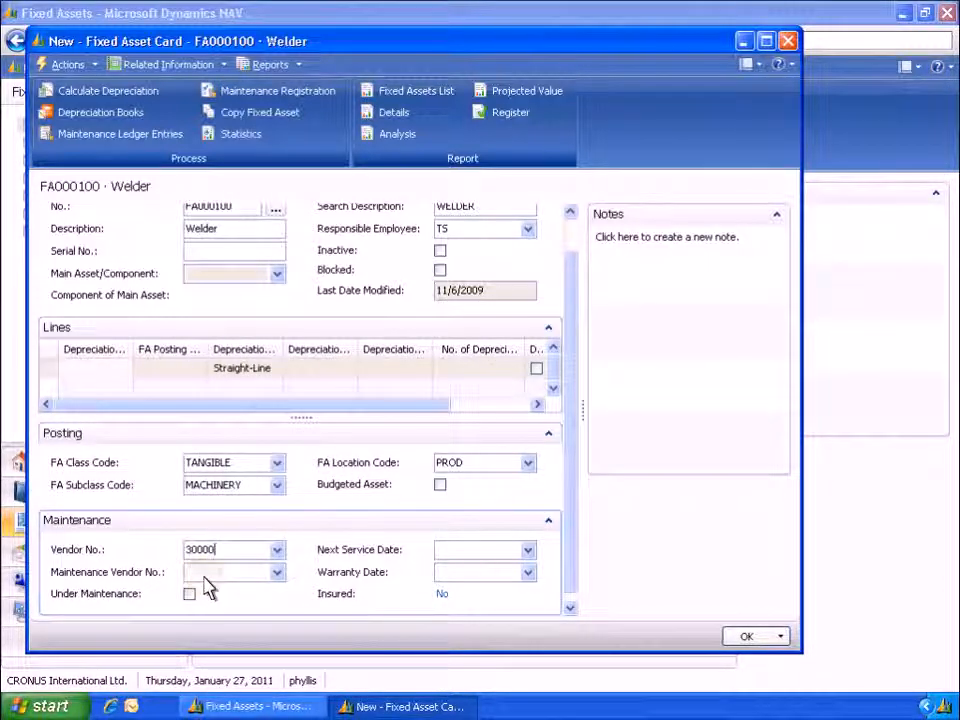
pyautogui.click(205, 576)
pyautogui.write('30000')
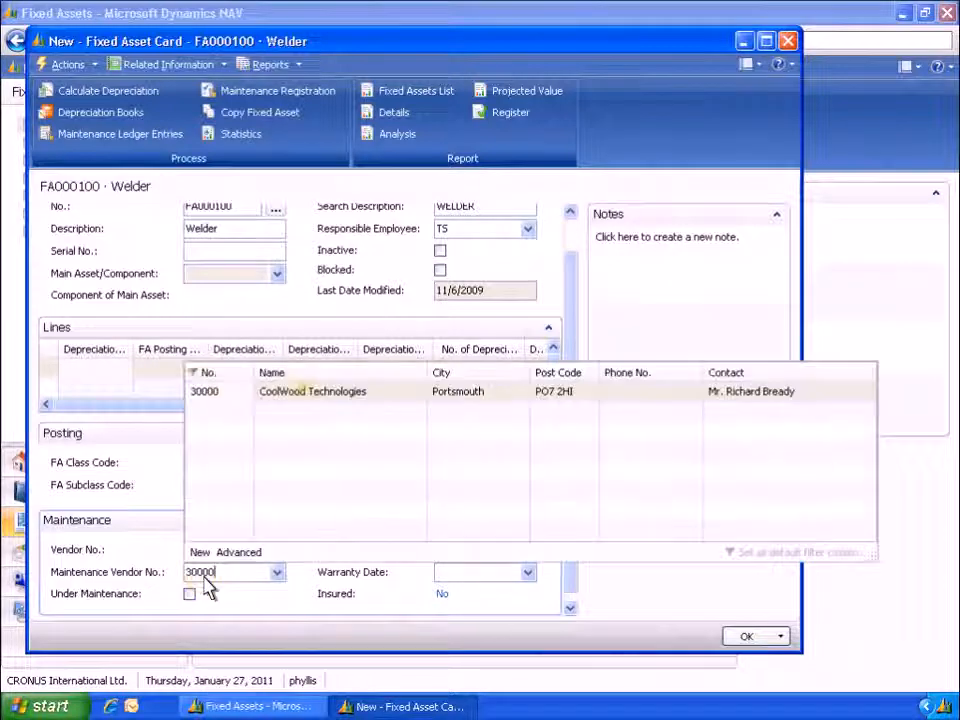
pyautogui.click(306, 395)
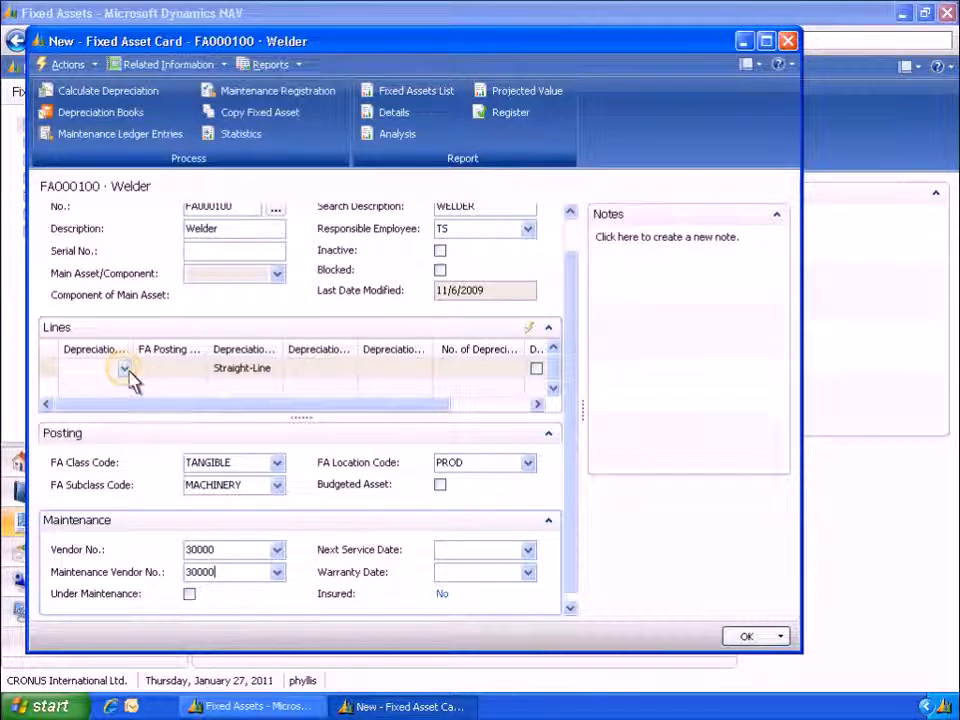
# Assign depreciation book COMPANY and FA posting group MACHINERY on the asset's depreciation line.
pyautogui.click(126, 369)
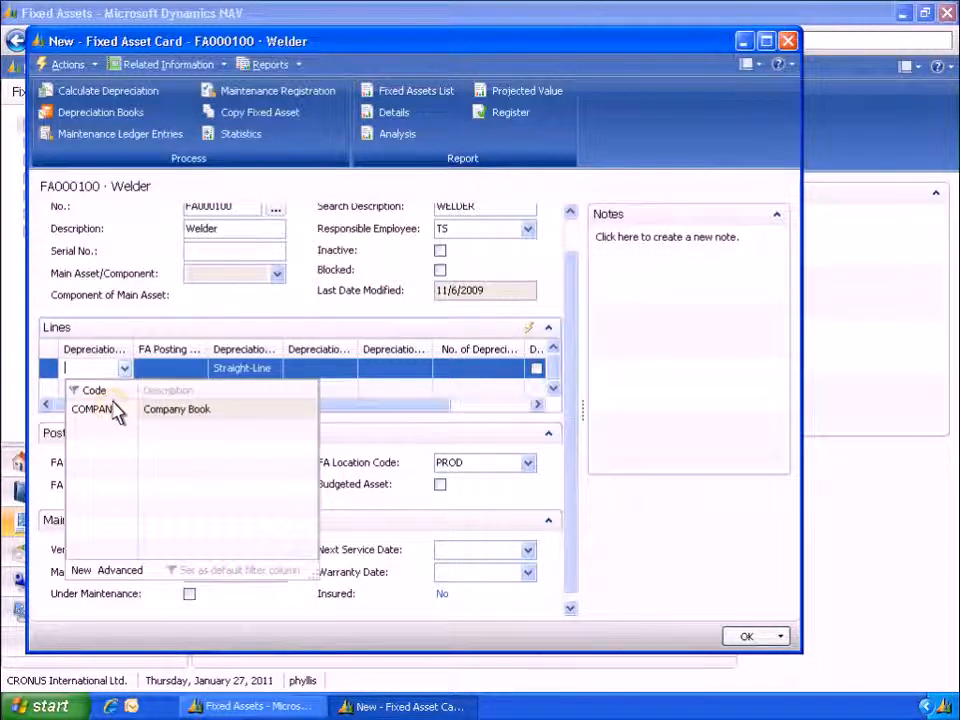
pyautogui.click(116, 416)
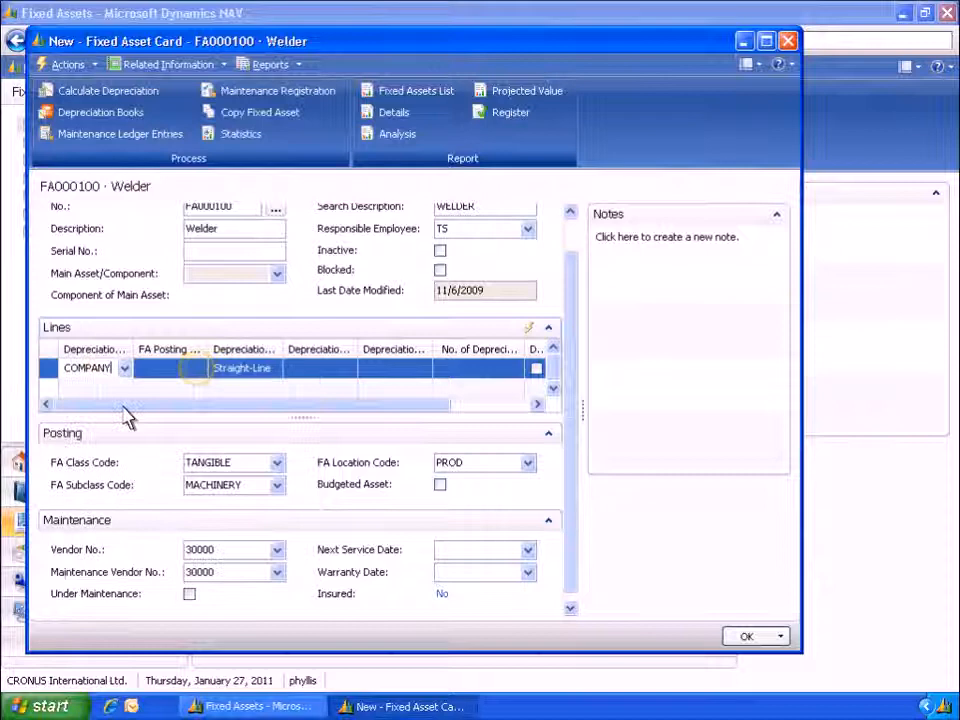
pyautogui.click(199, 369)
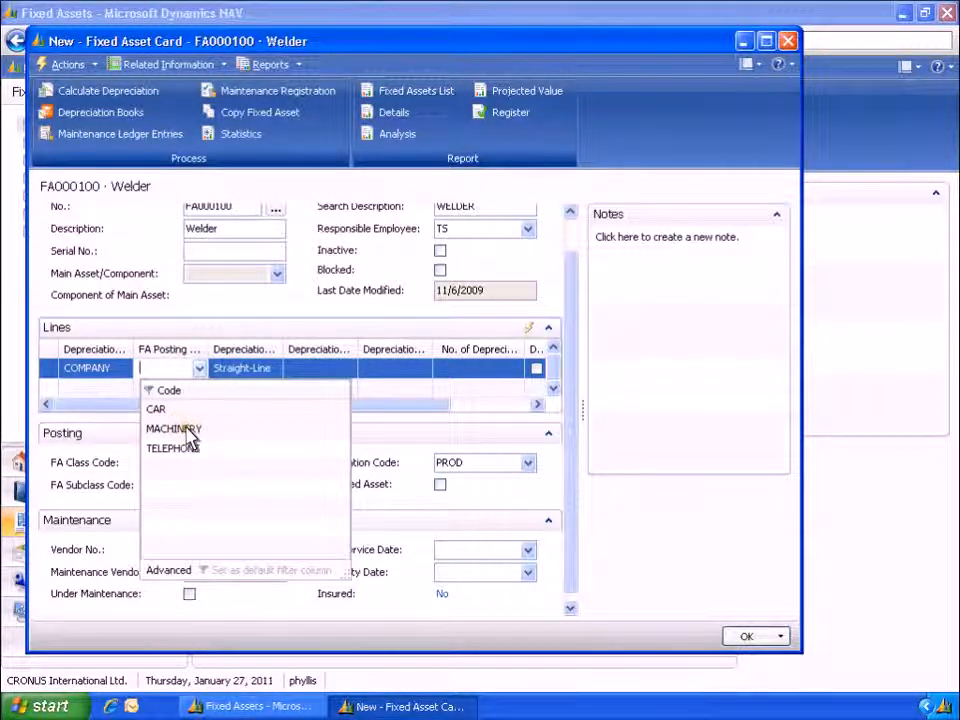
pyautogui.click(186, 428)
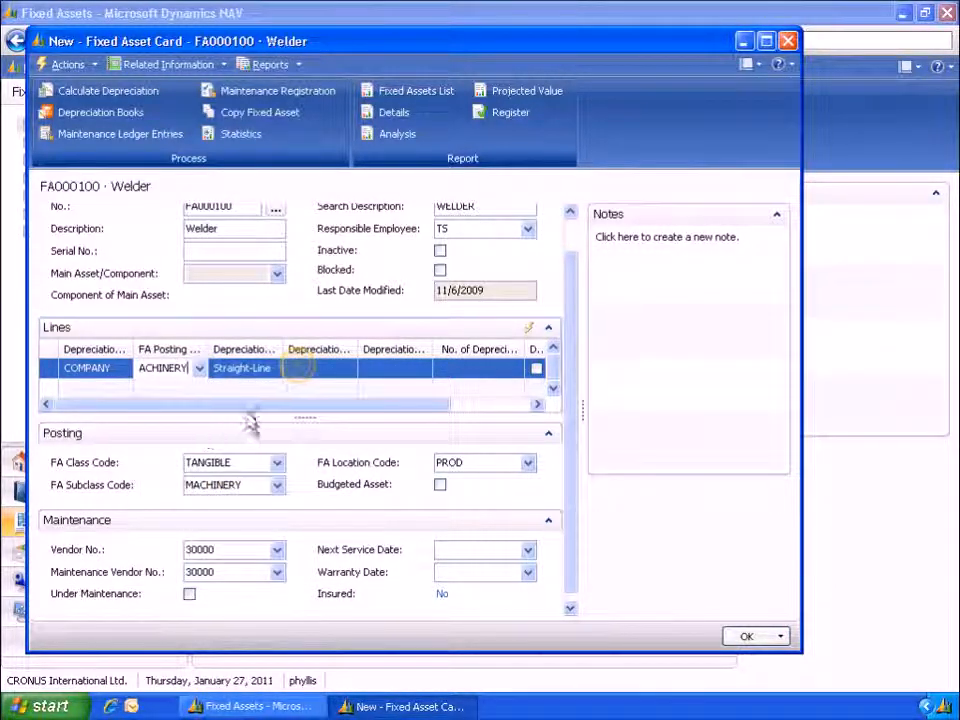
# Set the line's depreciation period from 1/1/2011 to 2/1/2014 and save the Welder asset card.
pyautogui.click(303, 376)
pyautogui.write('1/1/2011')
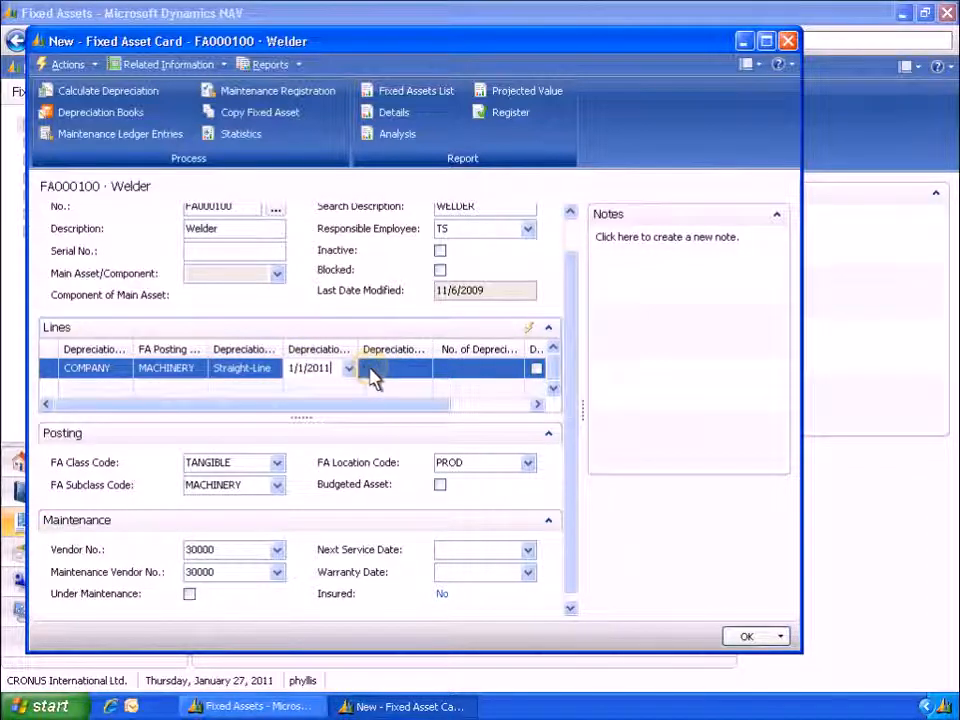
pyautogui.click(372, 375)
pyautogui.write('2/1/2014')
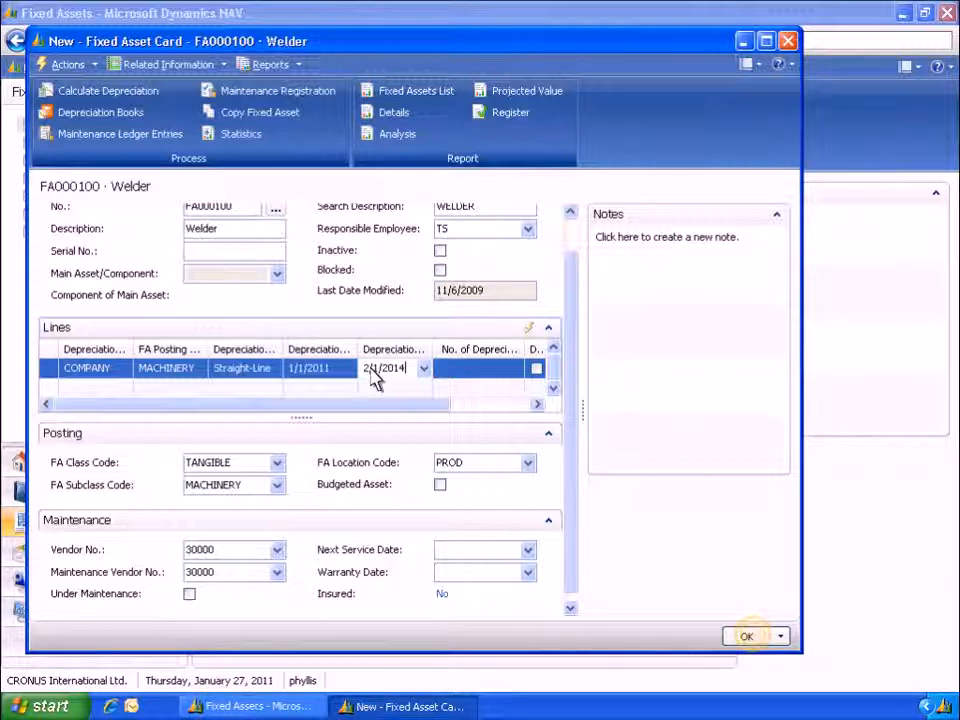
pyautogui.click(750, 636)
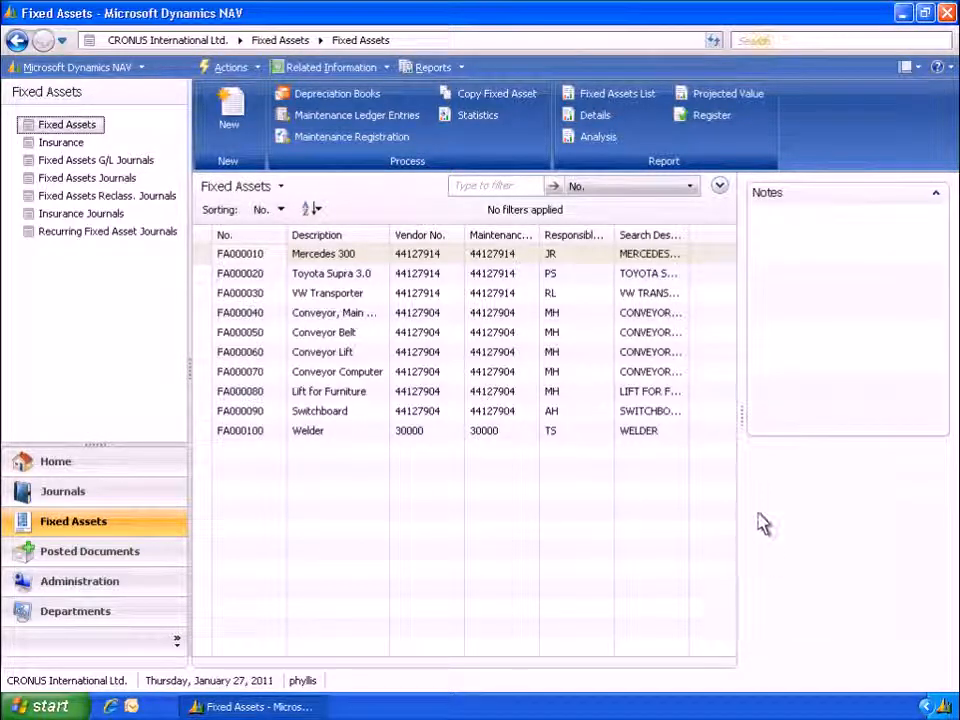
# Search for Purchase Invoices and open that list from Financial Management, Payables.
pyautogui.click(765, 44)
pyautogui.write('Purchase Invoices')
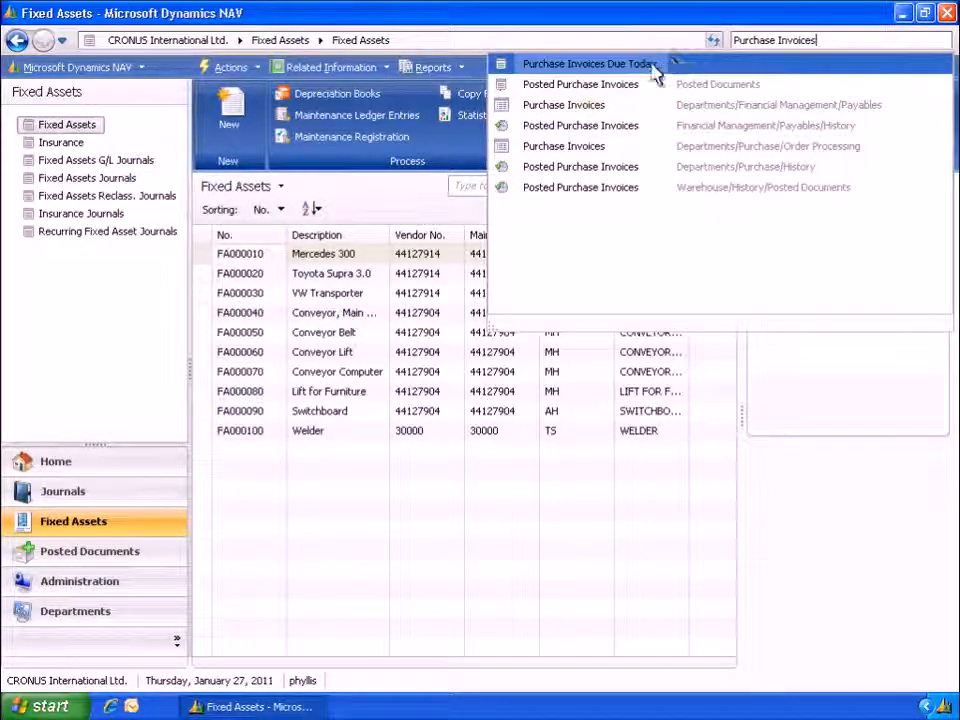
pyautogui.click(605, 104)
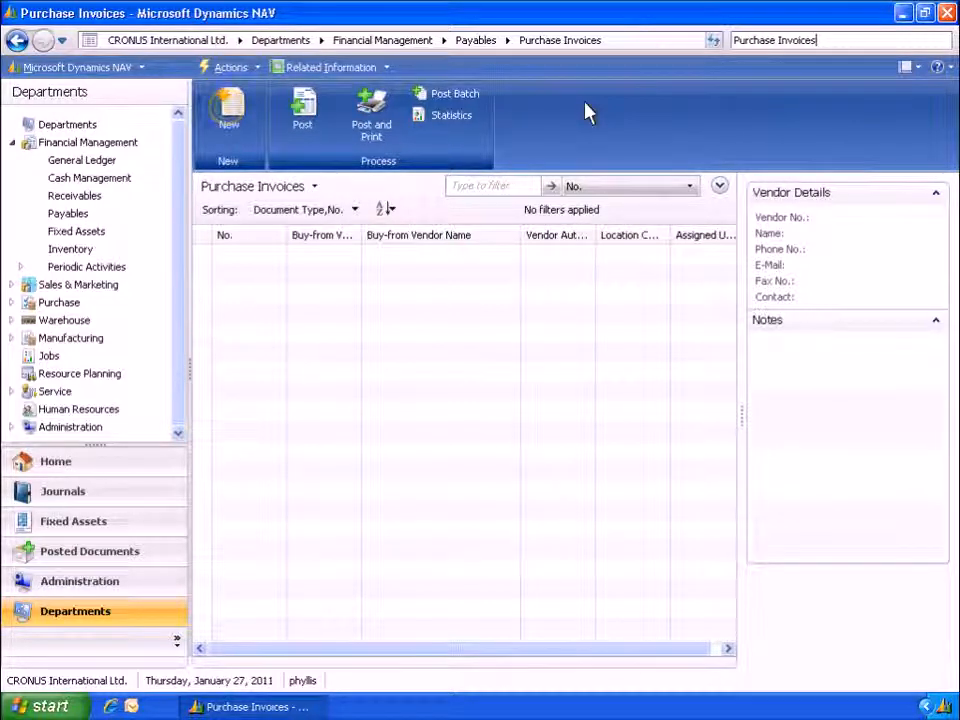
# Create a new purchase invoice for vendor CoolWood Technologies with vendor invoice number 1234.
pyautogui.click(229, 108)
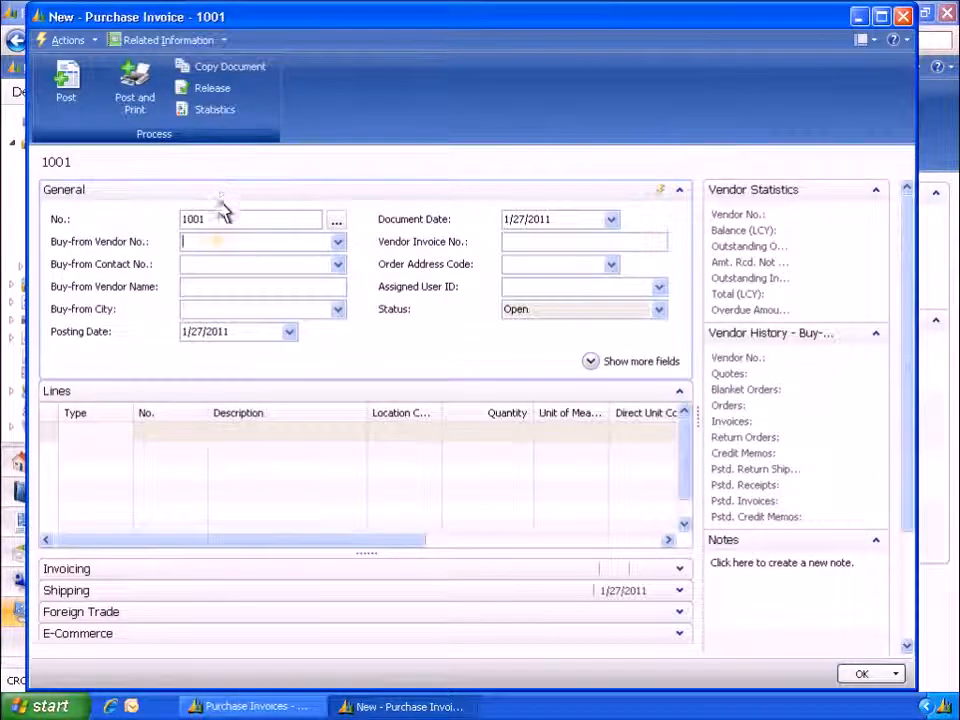
pyautogui.write('30000')
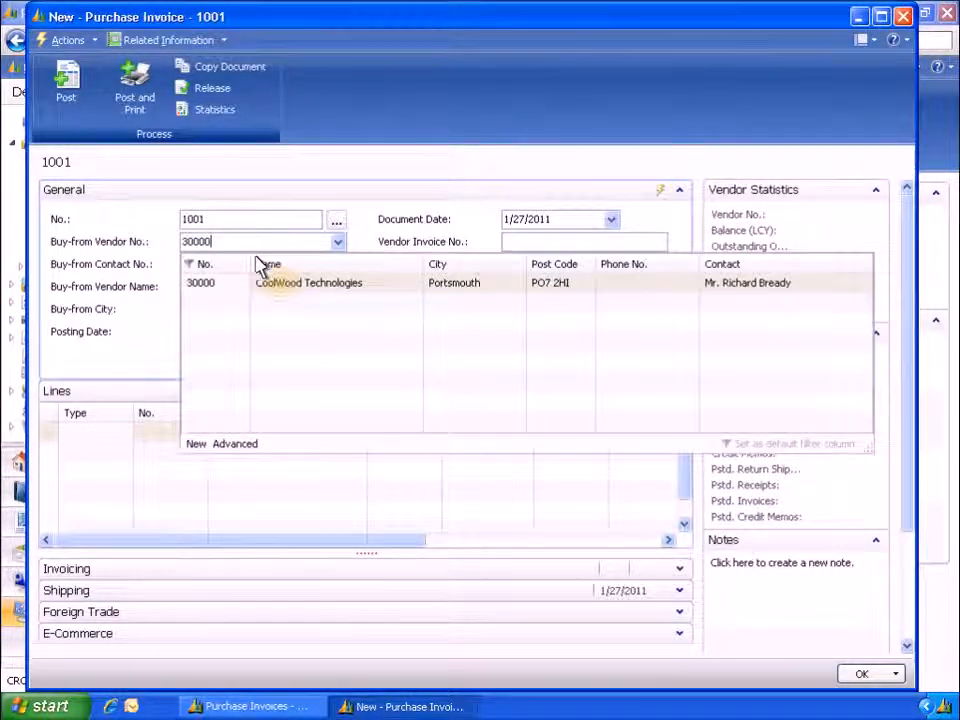
pyautogui.click(285, 293)
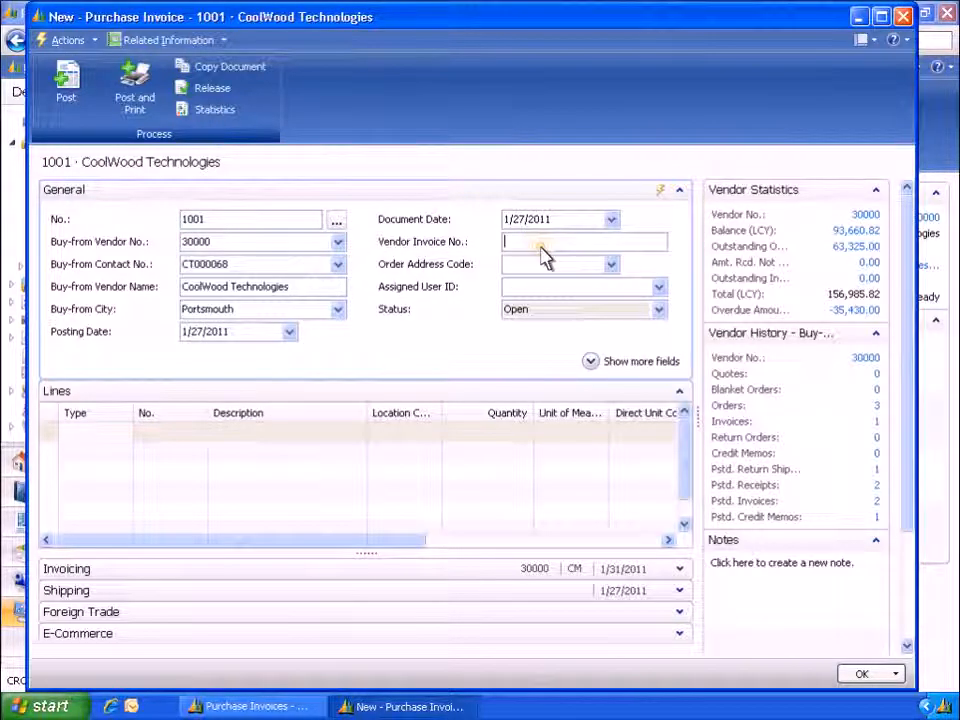
pyautogui.write('1234')
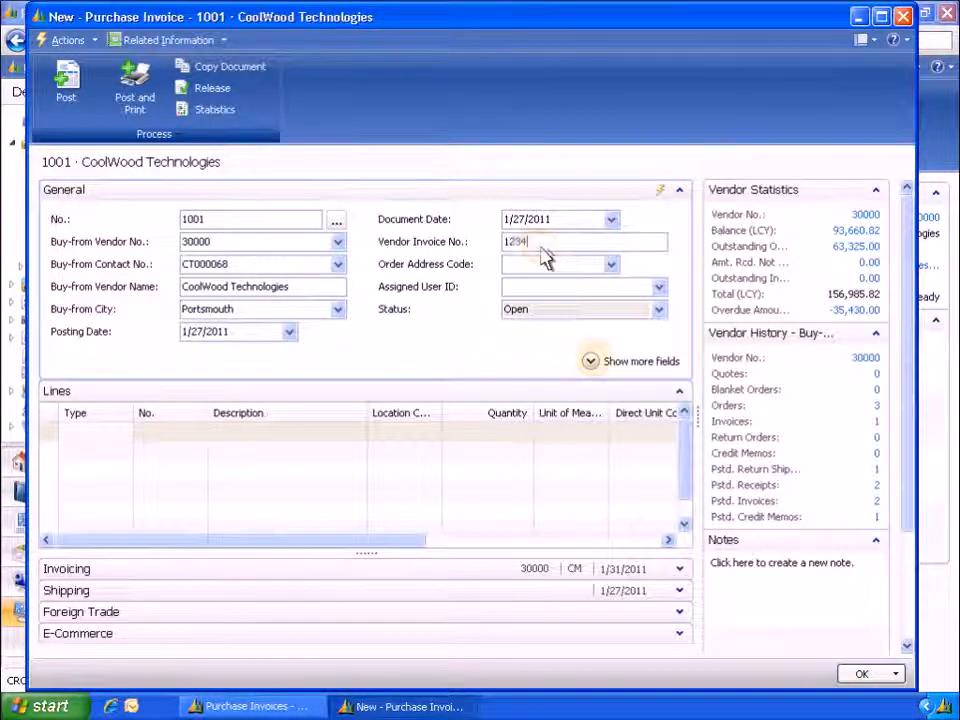
# Expand the invoice's general fields and set the purchaser code to DC.
pyautogui.click(594, 360)
pyautogui.click(522, 312)
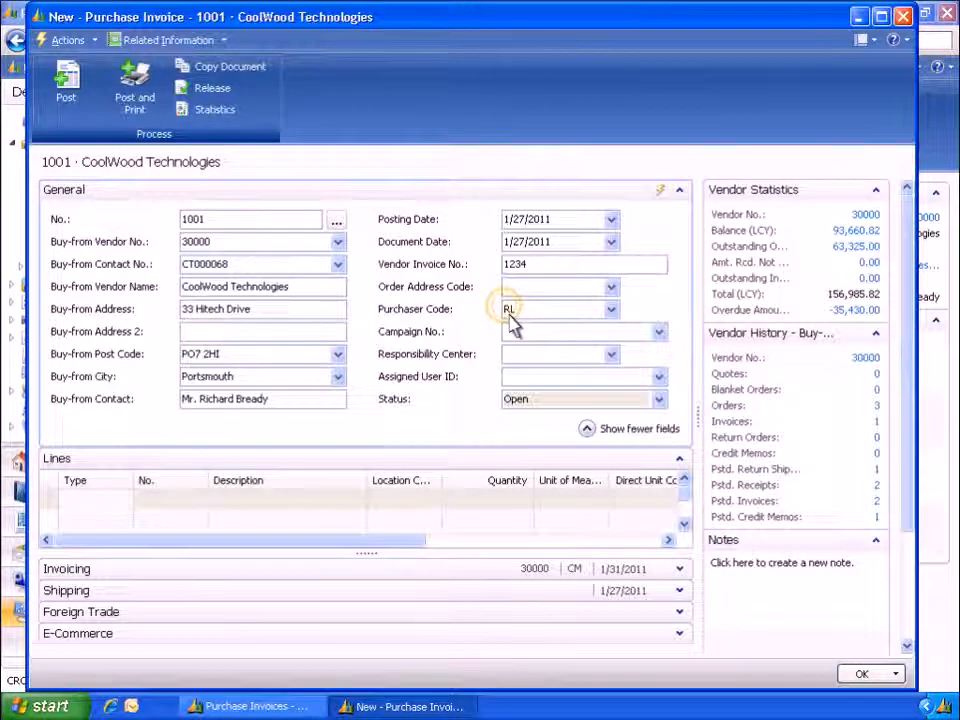
pyautogui.press('BackSpace')
pyautogui.write('DC')
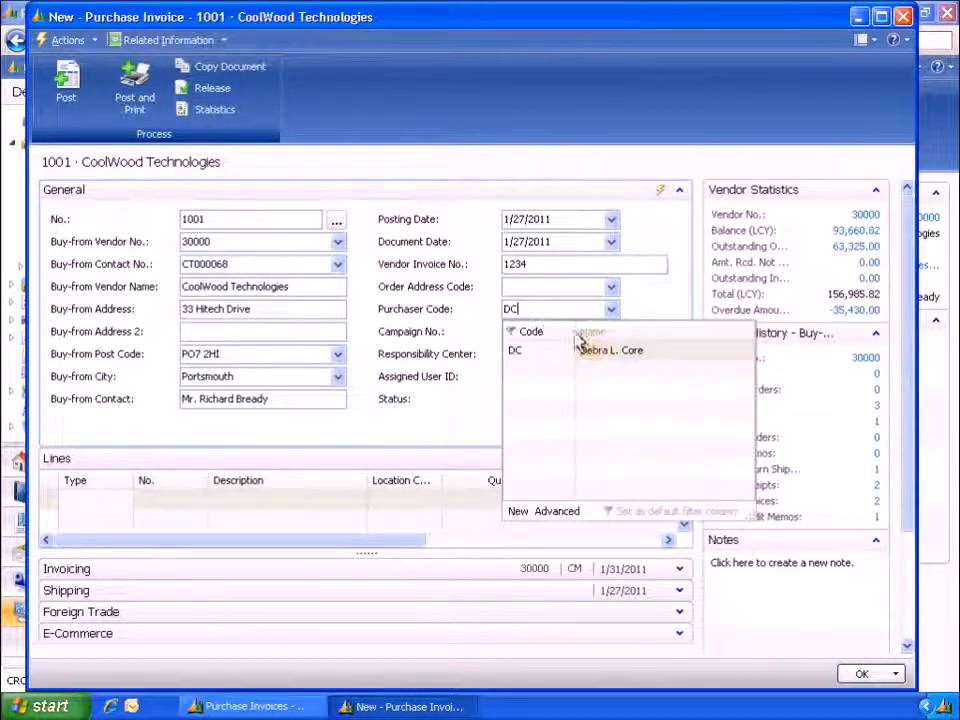
pyautogui.click(595, 360)
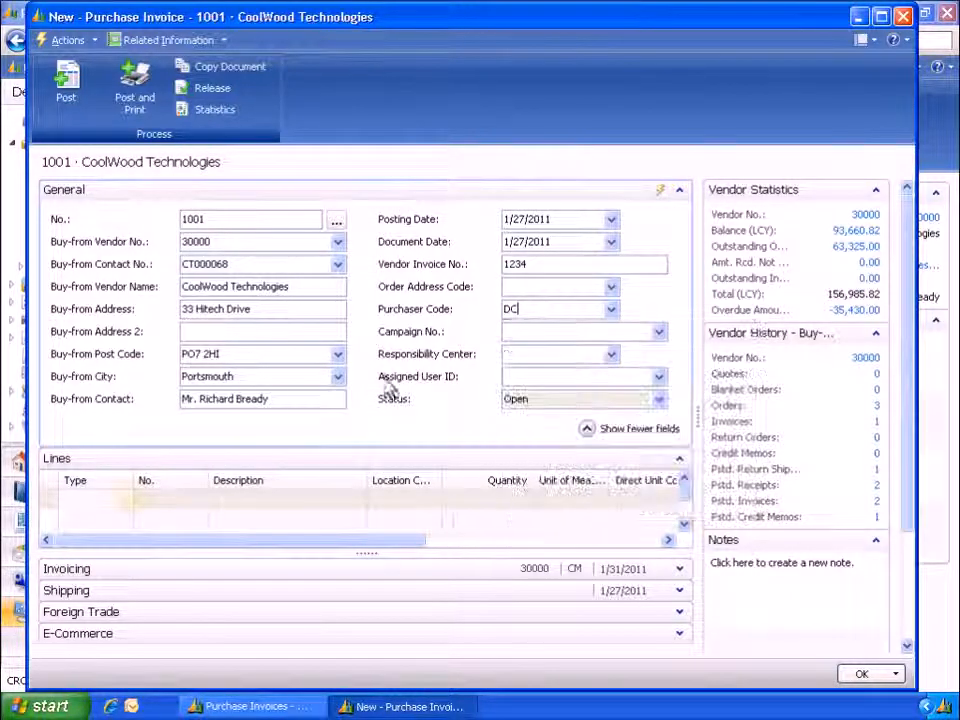
# Add a Fixed Asset line to the invoice for the Welder, FA000100.
pyautogui.click(128, 505)
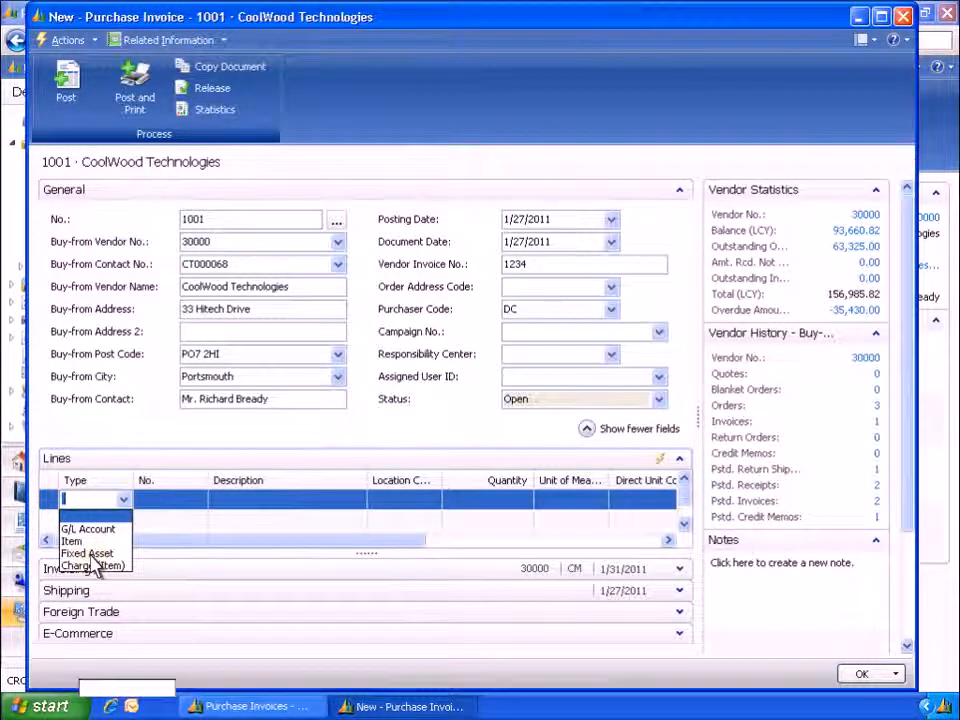
pyautogui.click(91, 555)
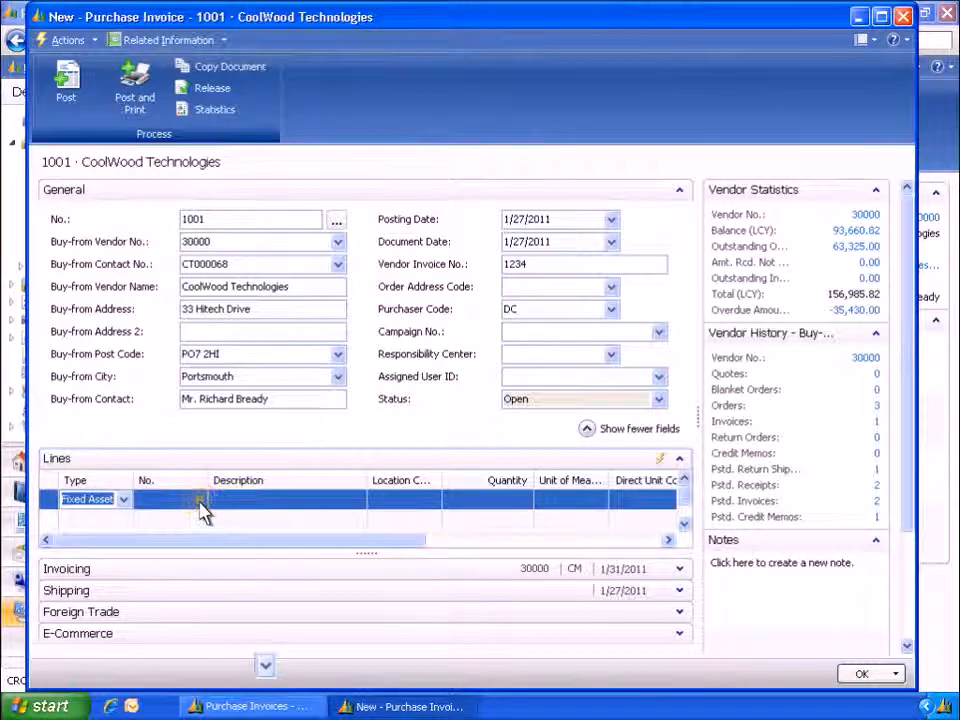
pyautogui.click(199, 499)
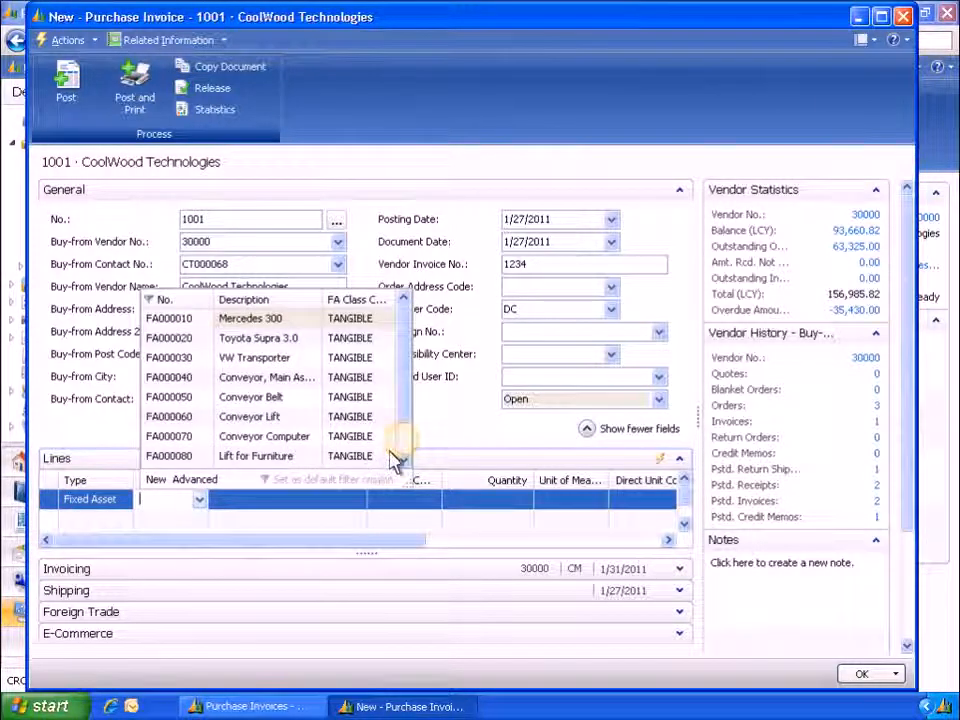
pyautogui.scroll(-1, 400, 450)
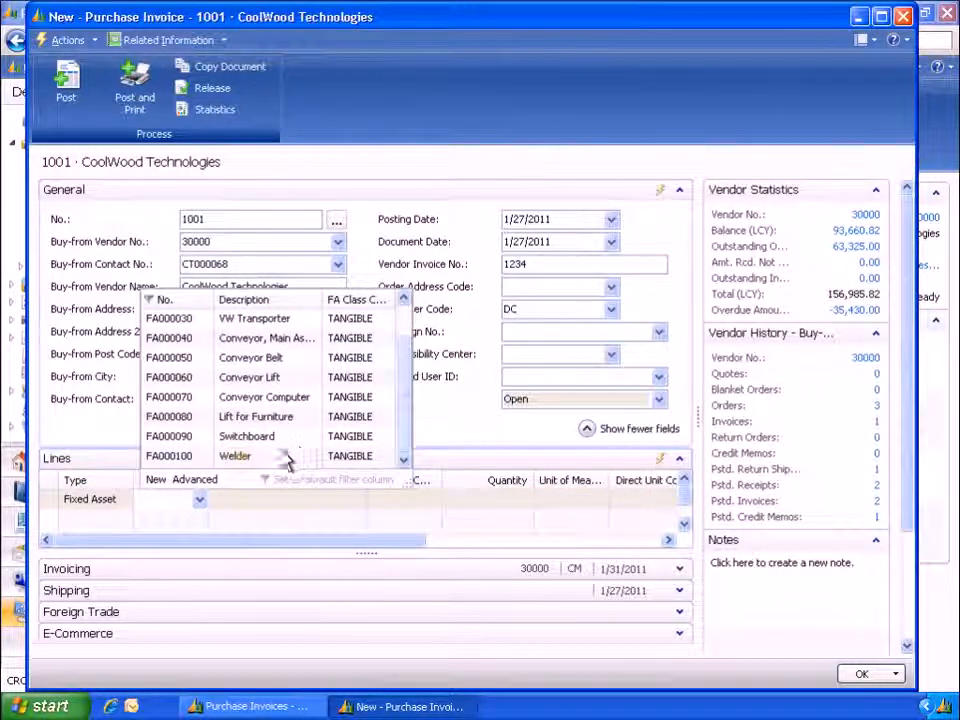
pyautogui.click(243, 460)
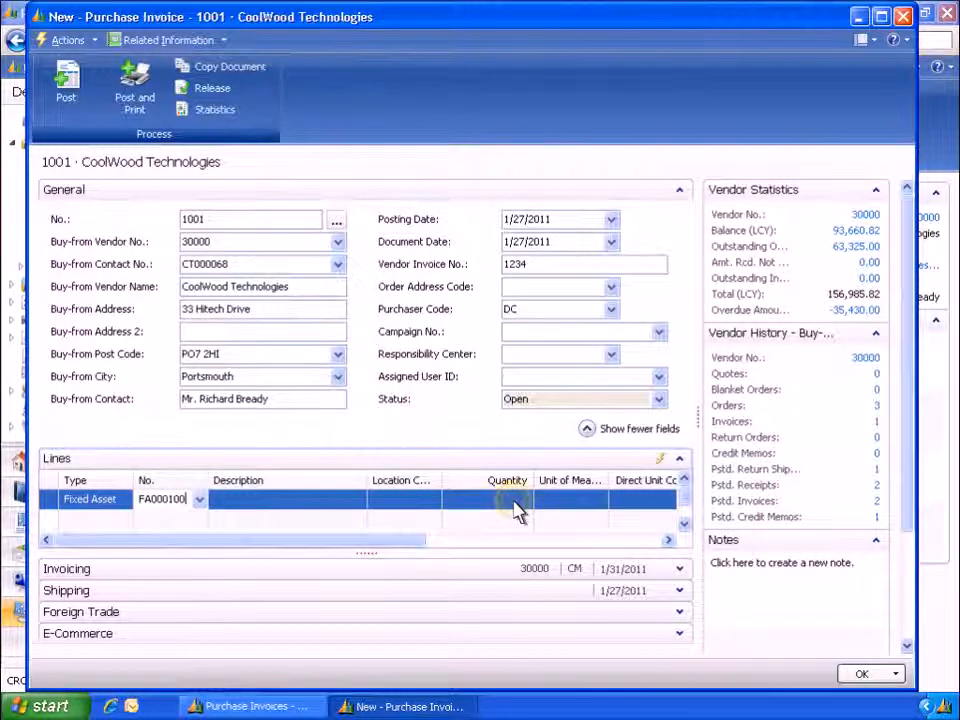
# Set the Welder line's quantity to 1 and its direct unit cost excluding VAT to 48,000.
pyautogui.click(516, 503)
pyautogui.write('1')
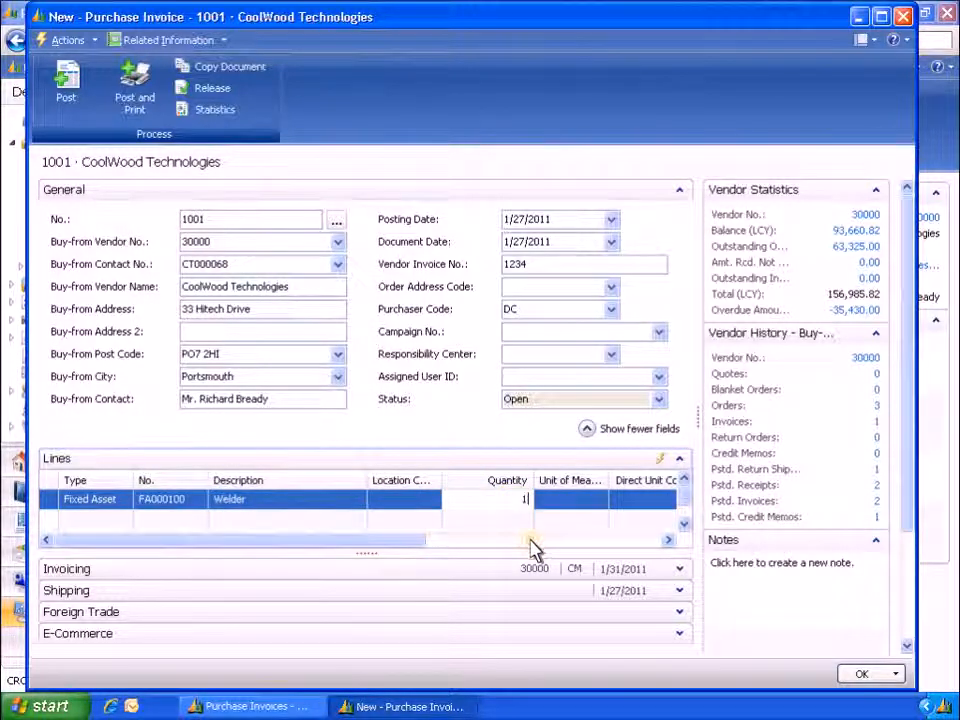
pyautogui.click(530, 539)
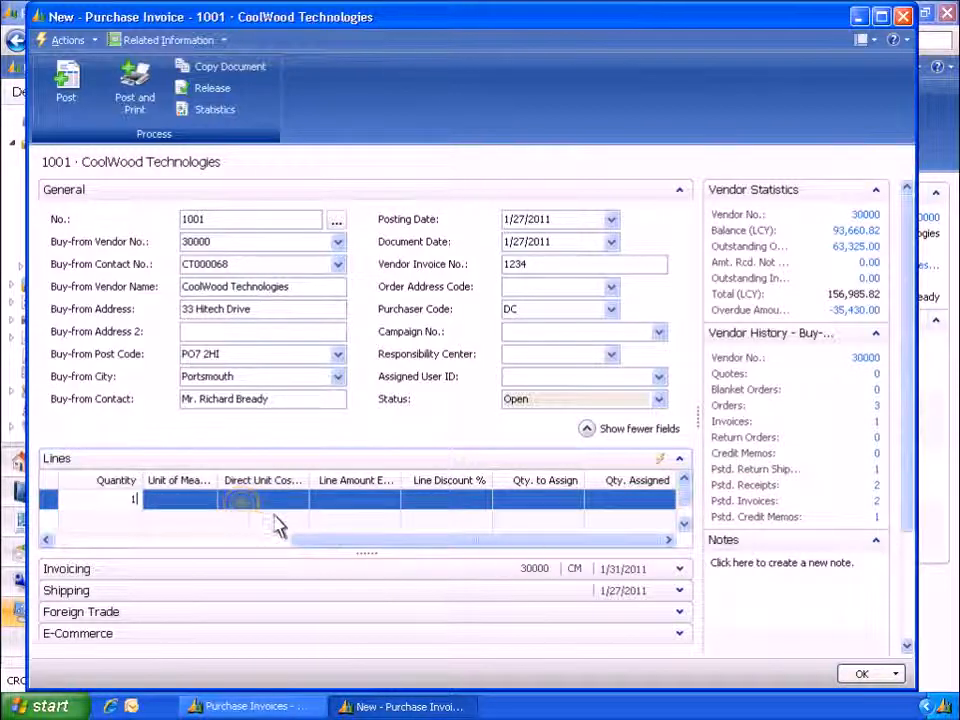
pyautogui.click(242, 505)
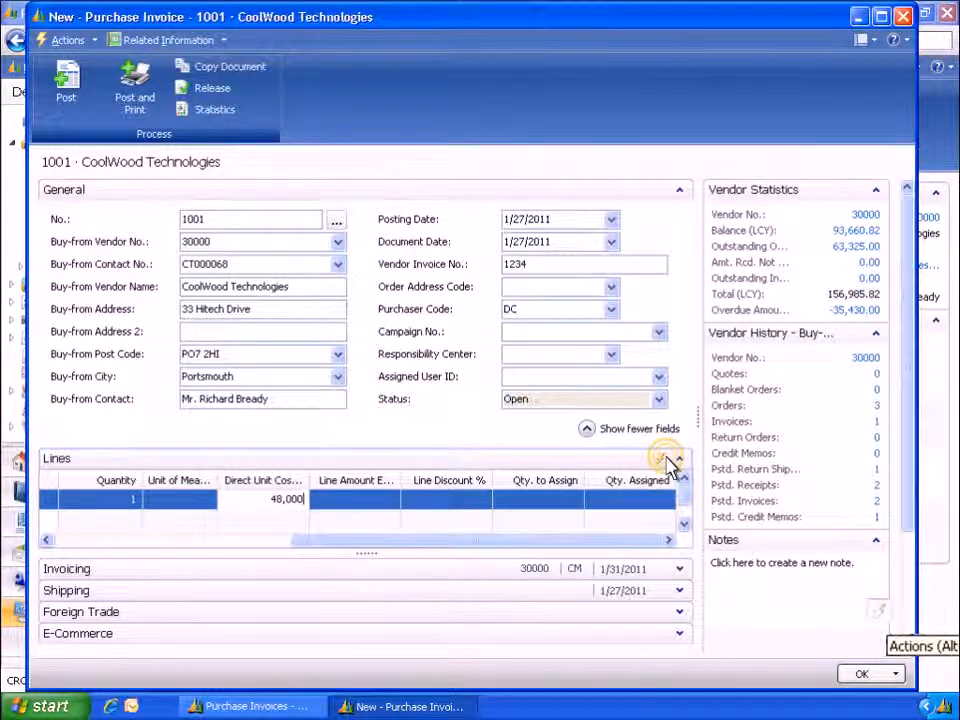
# Add the Insurance No. column to the columns shown on the invoice lines.
pyautogui.click(666, 462)
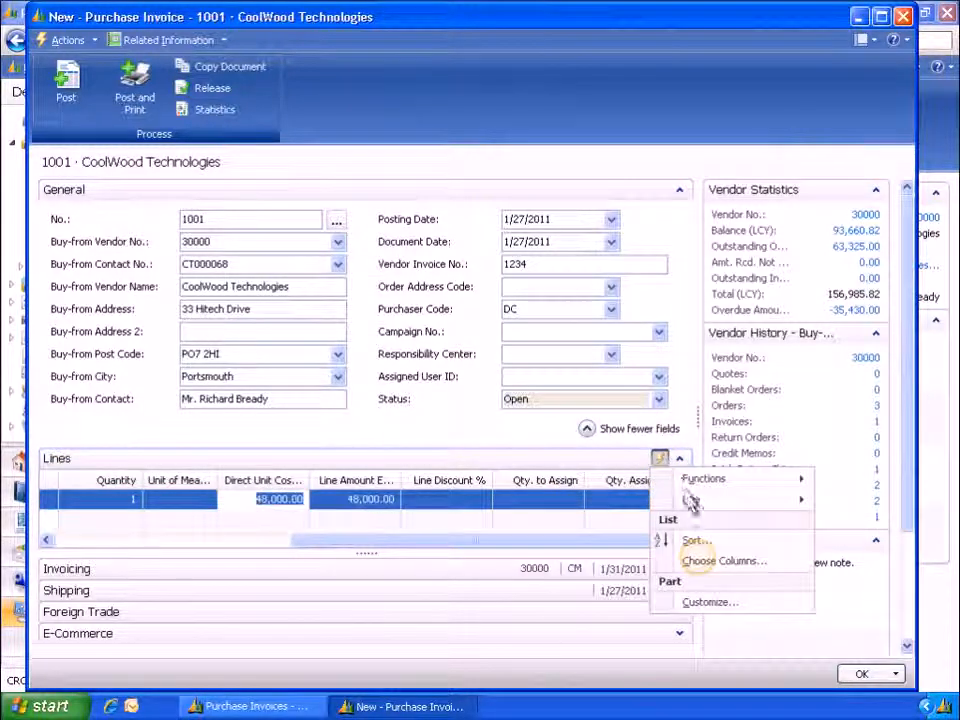
pyautogui.click(703, 564)
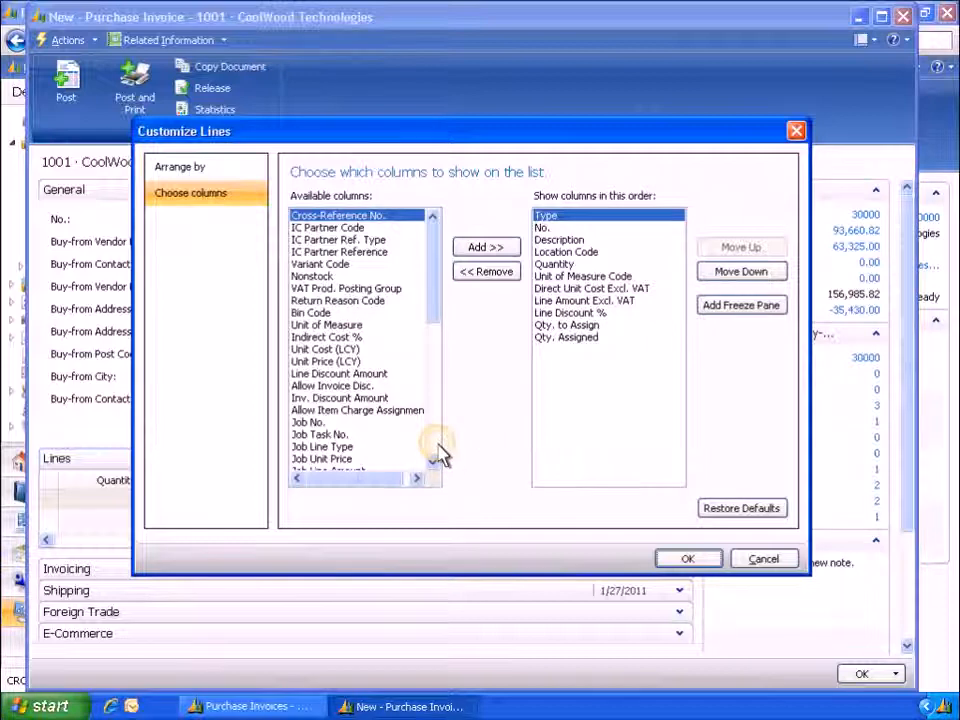
pyautogui.scroll(-7, 438, 450)
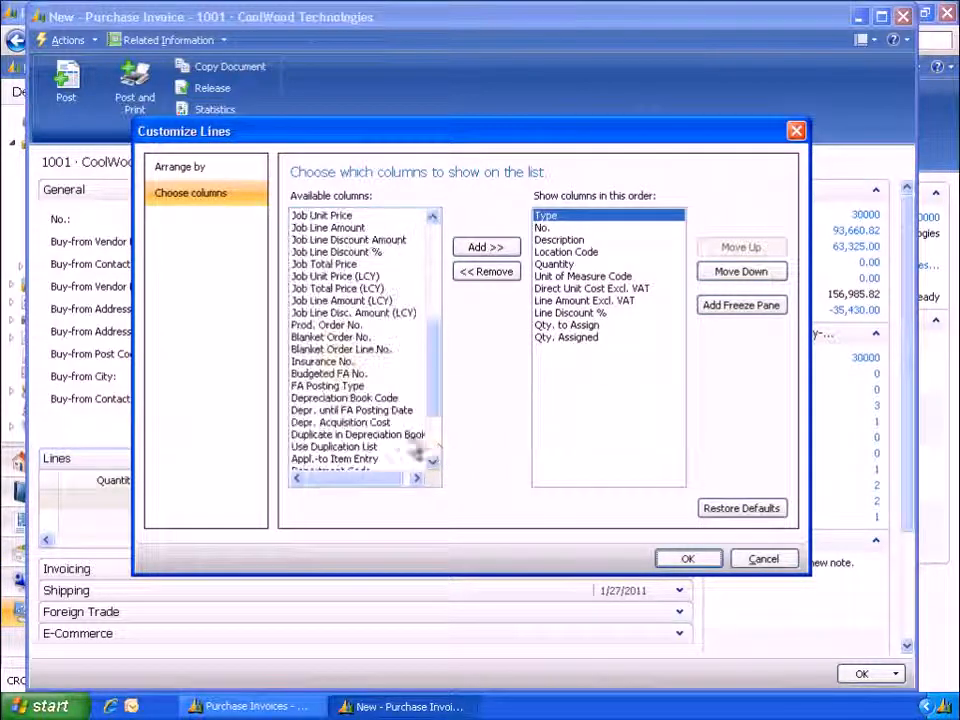
pyautogui.click(340, 361)
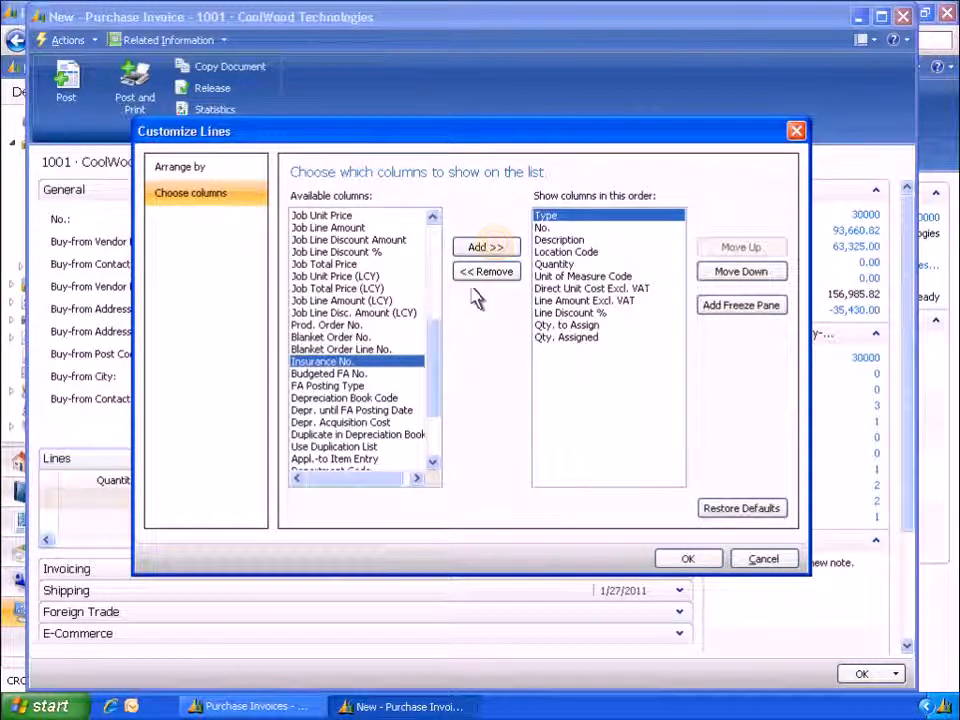
pyautogui.click(497, 247)
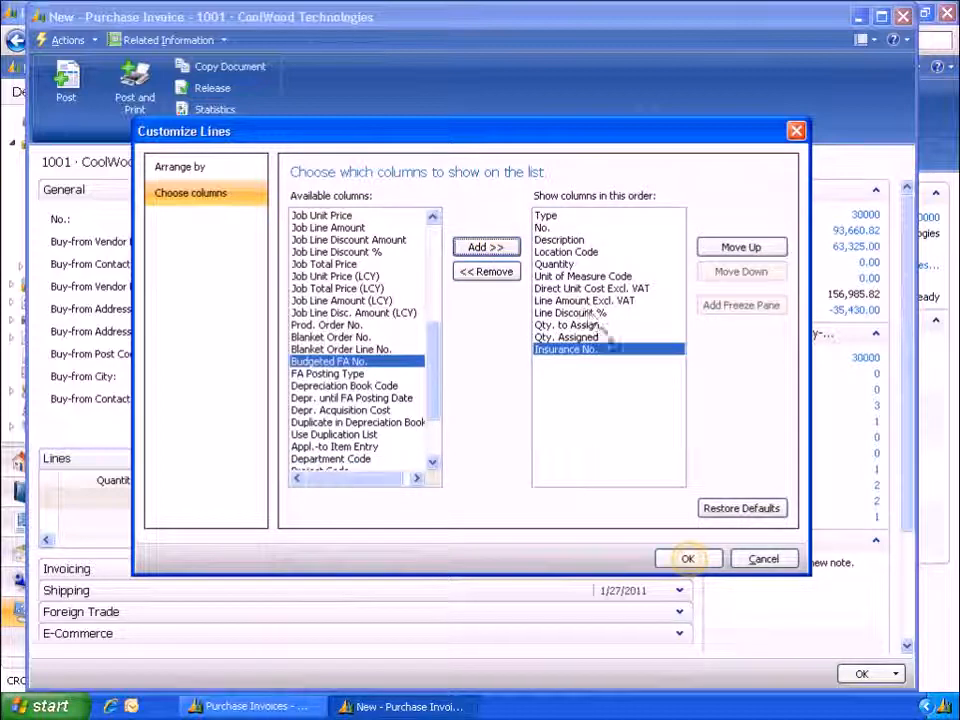
pyautogui.click(688, 560)
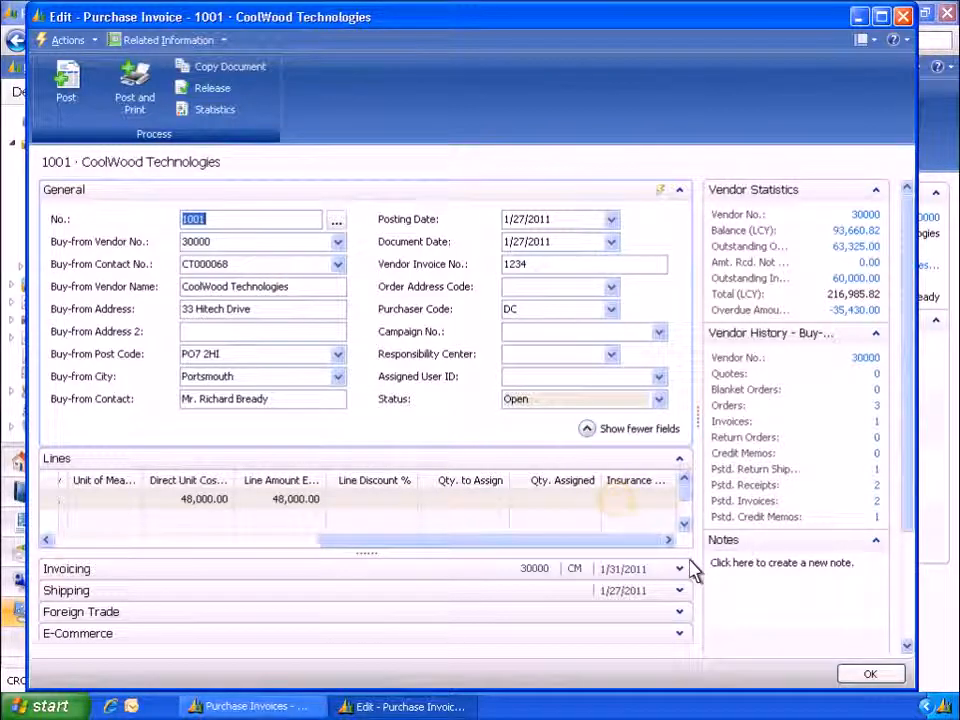
# Assign Machinery Insurance INS000040 to the Welder line and post the purchase invoice.
pyautogui.click(620, 508)
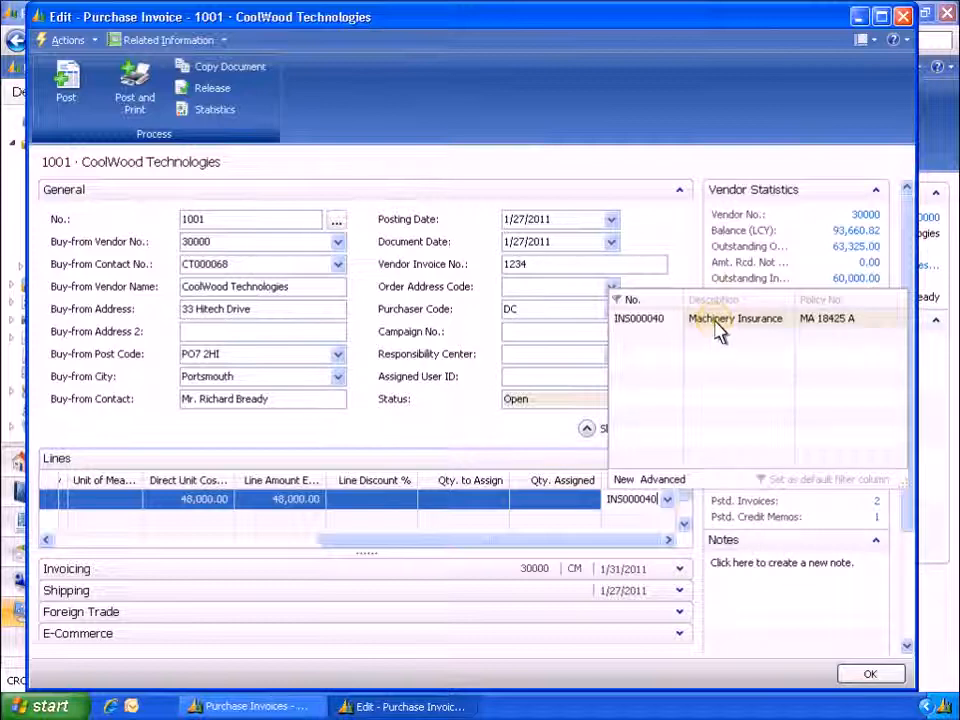
pyautogui.click(718, 326)
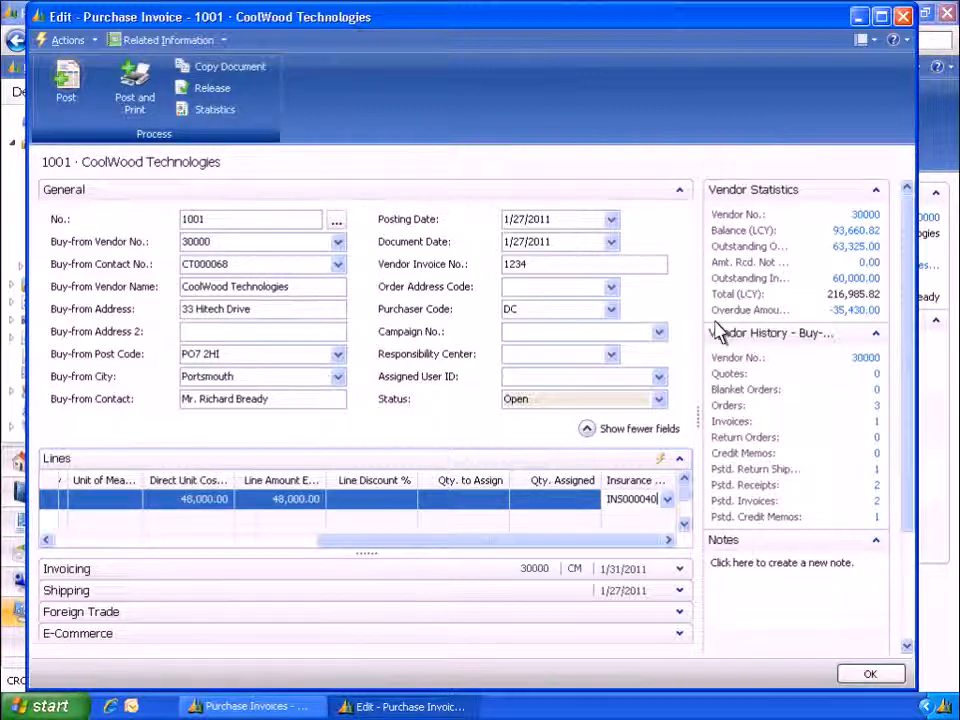
pyautogui.click(68, 82)
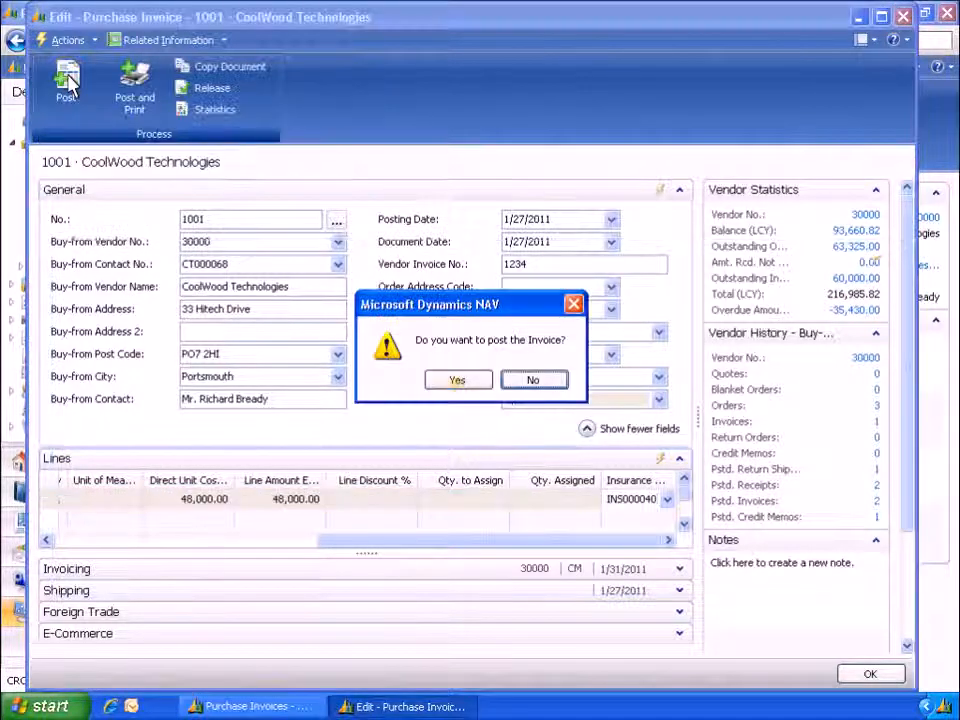
pyautogui.click(457, 385)
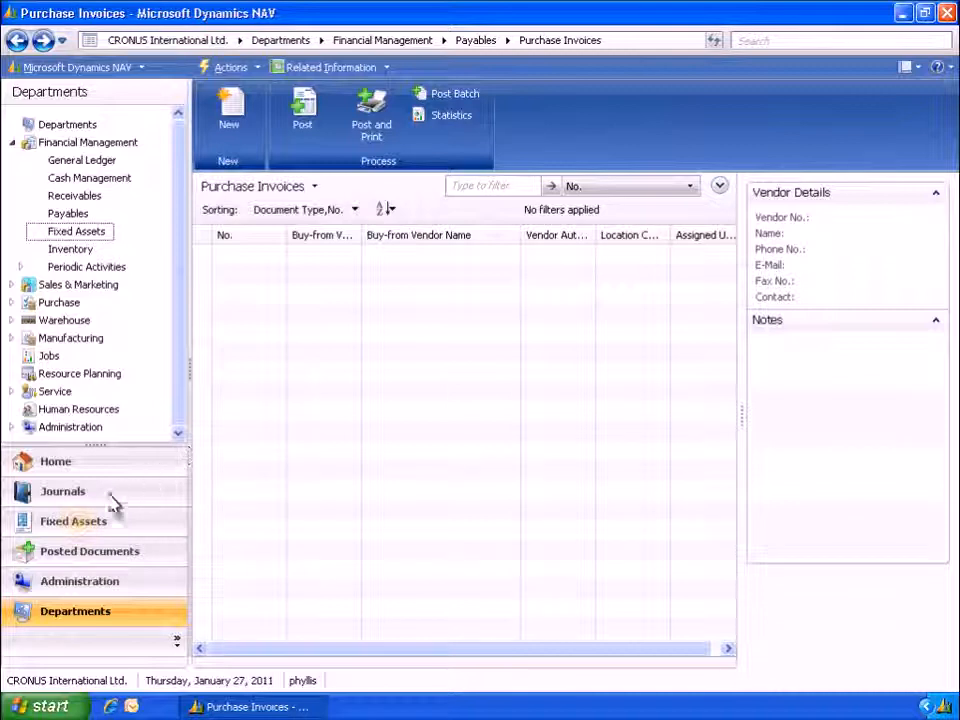
# Open the Welder's fixed asset card and view its FA ledger entries.
pyautogui.click(81, 534)
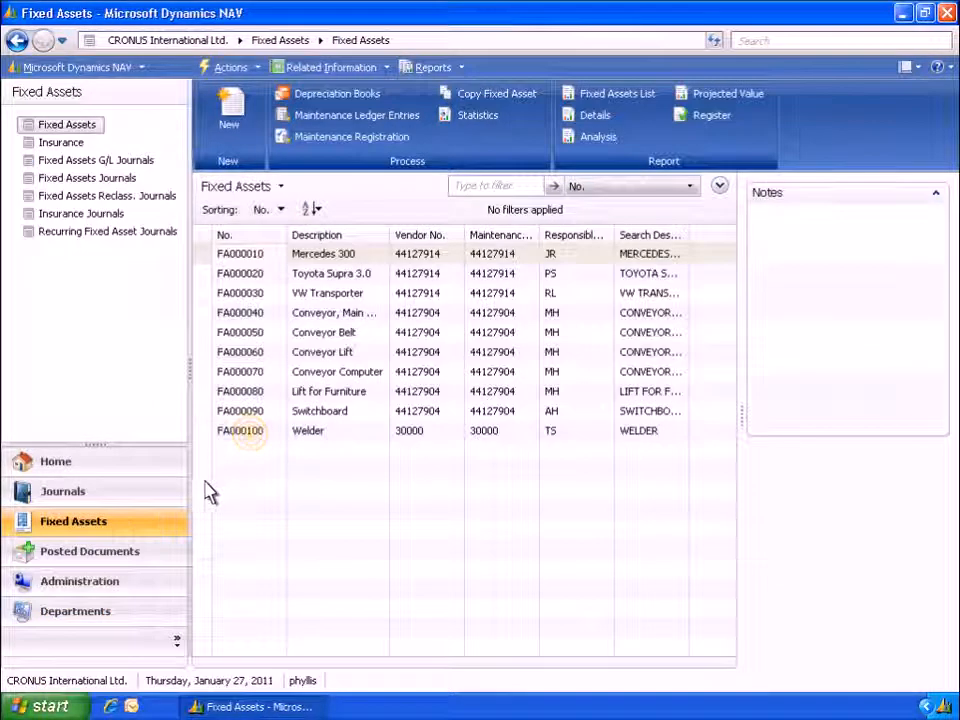
pyautogui.doubleClick(250, 432)
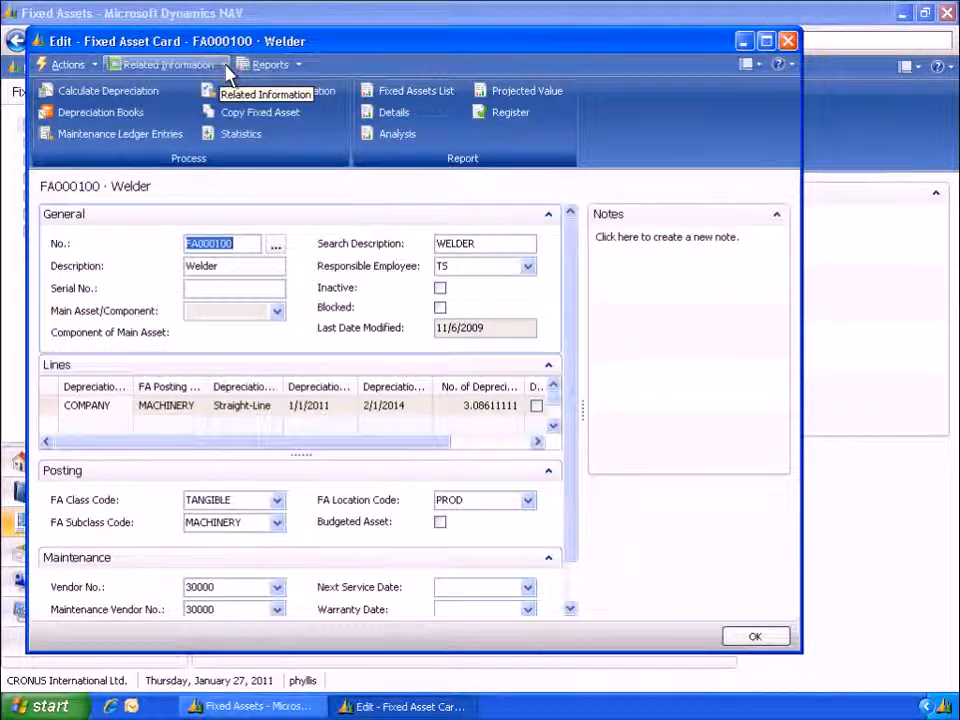
pyautogui.click(218, 64)
pyautogui.moveTo(178, 88)
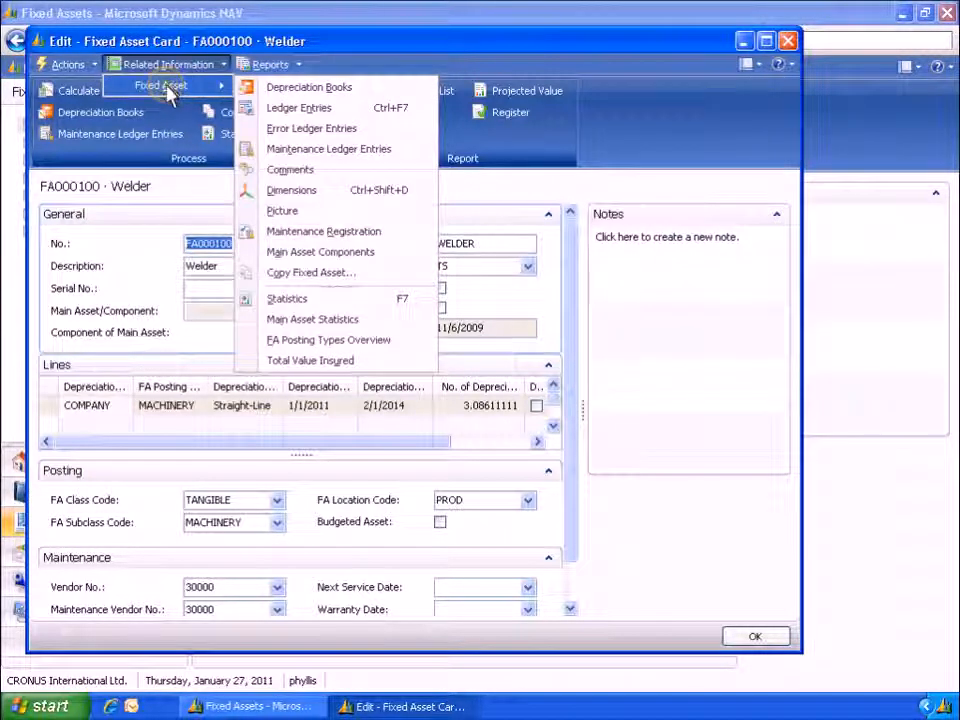
pyautogui.click(318, 108)
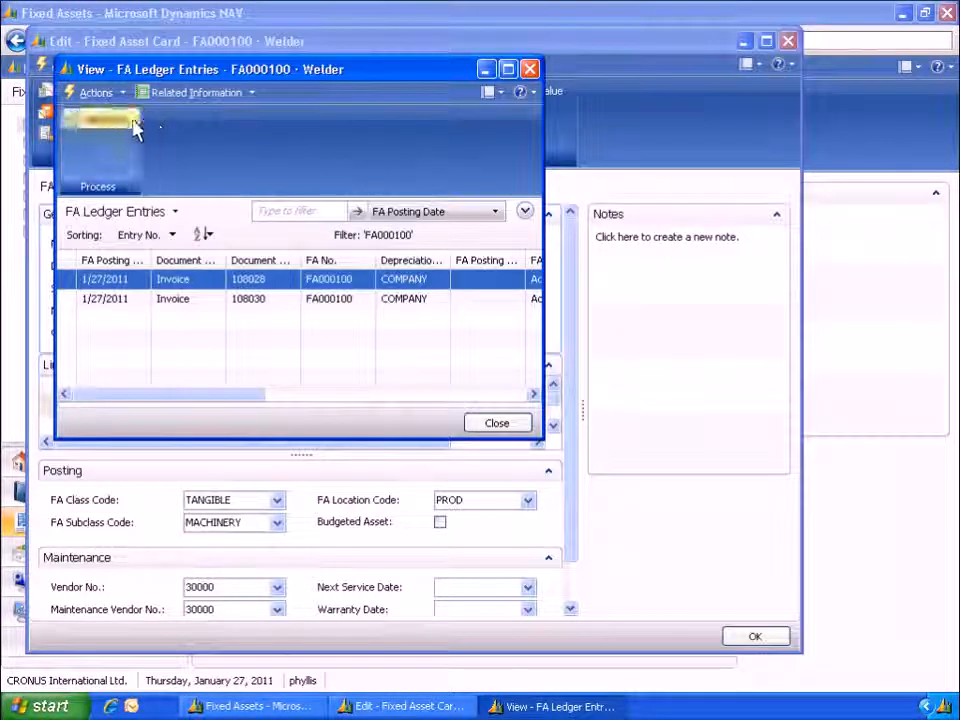
# Navigate from the first FA ledger entry to its related G/L entries, examine them, and return to the FA ledger entries.
pyautogui.click(108, 122)
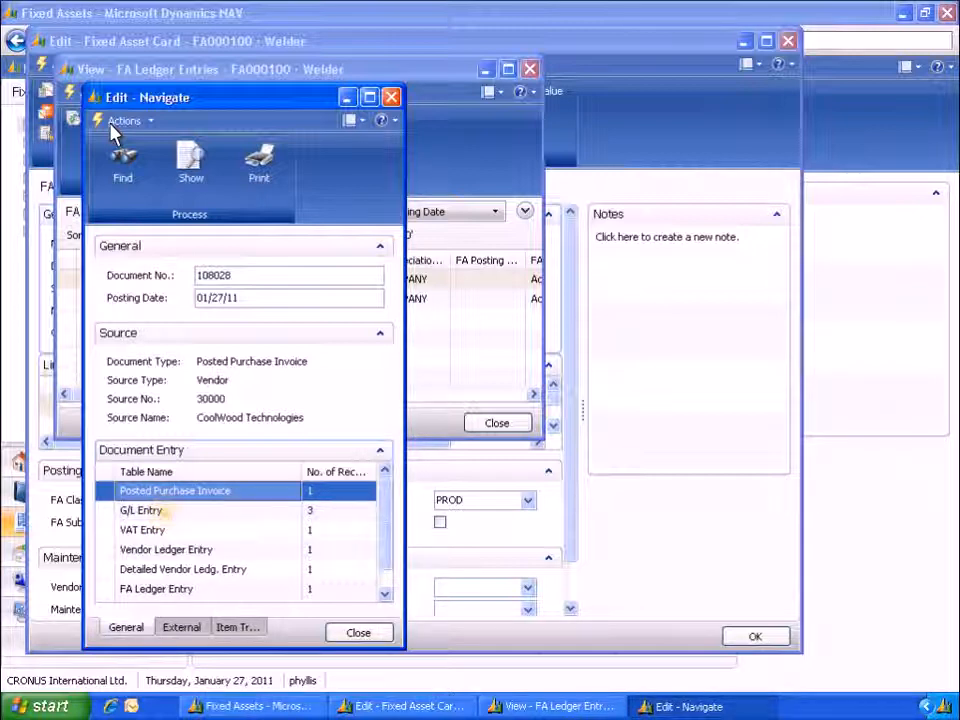
pyautogui.click(165, 512)
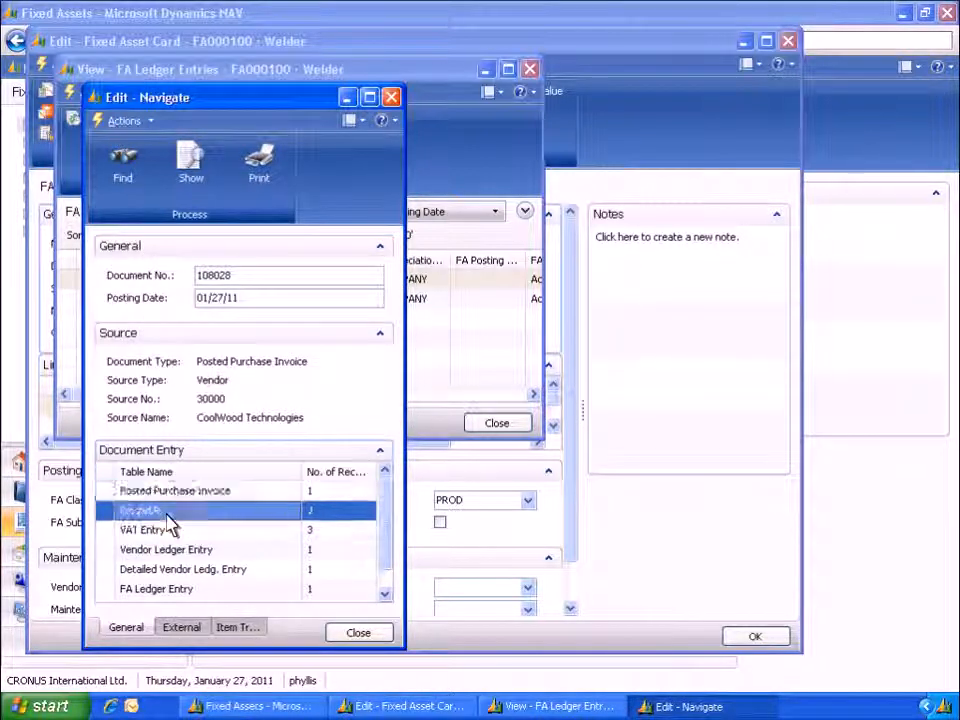
pyautogui.click(148, 122)
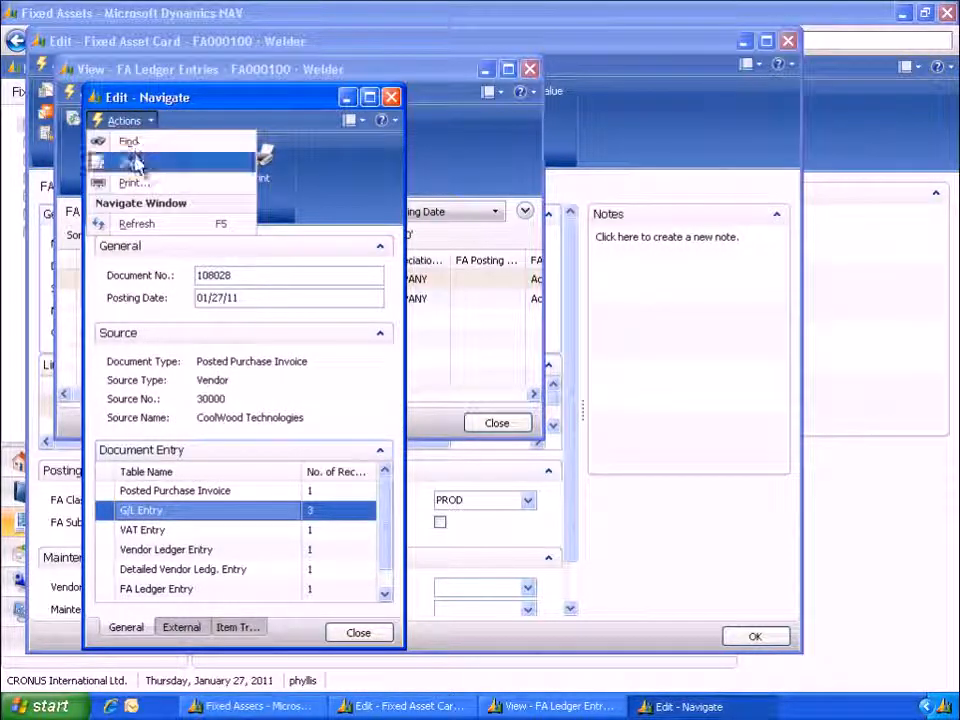
pyautogui.click(133, 162)
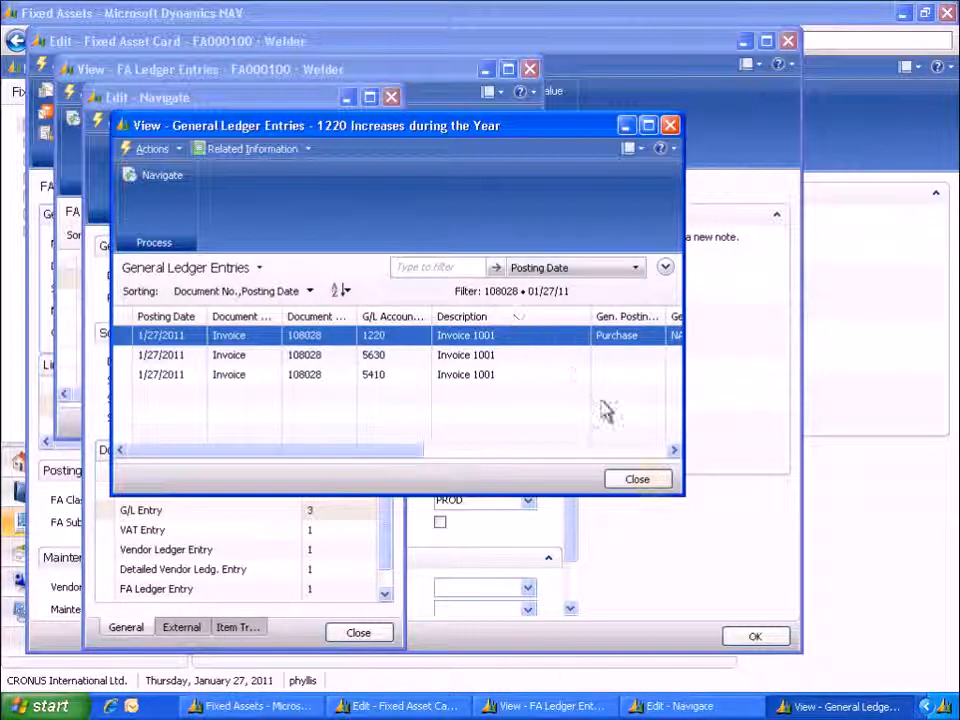
pyautogui.click(648, 480)
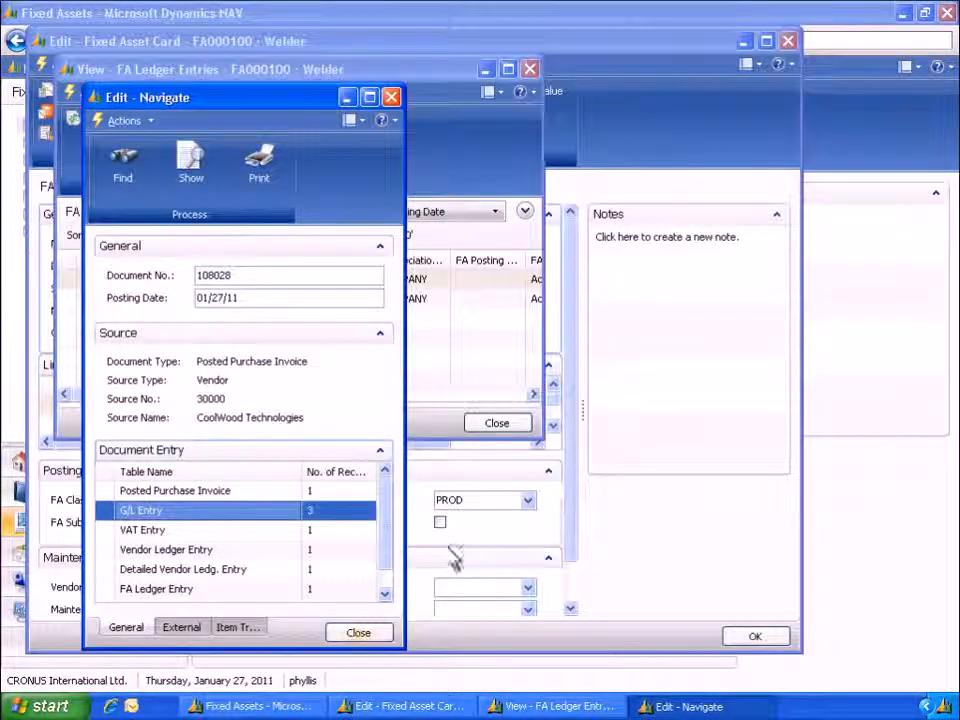
pyautogui.click(362, 636)
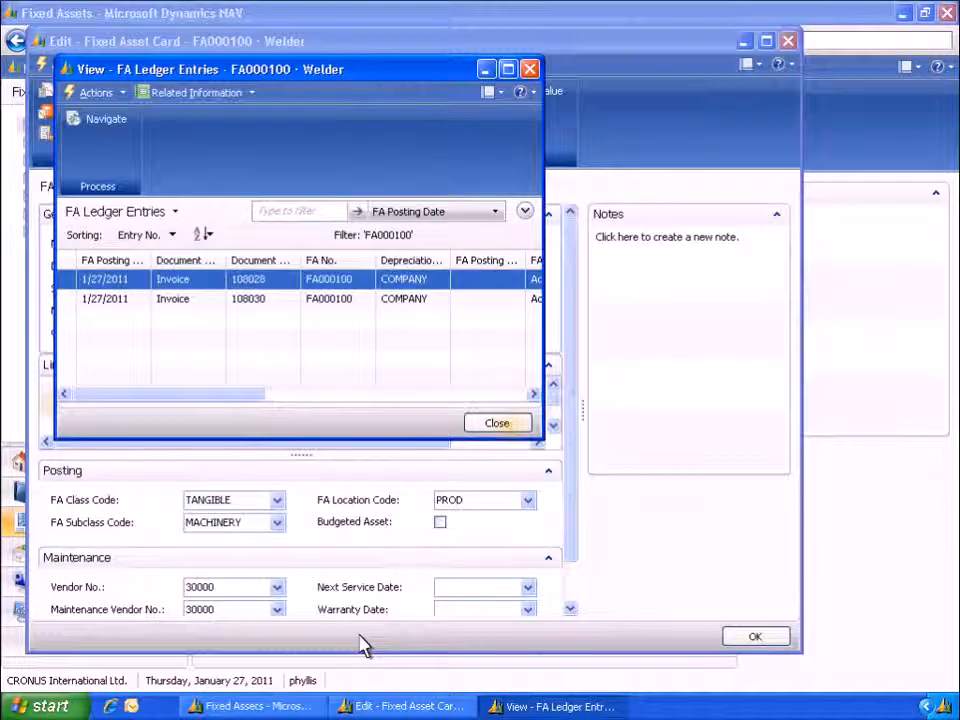
# Close the Welder's FA ledger entries and asset card, and open the insurance card for Machinery Insurance INS000040.
pyautogui.click(497, 423)
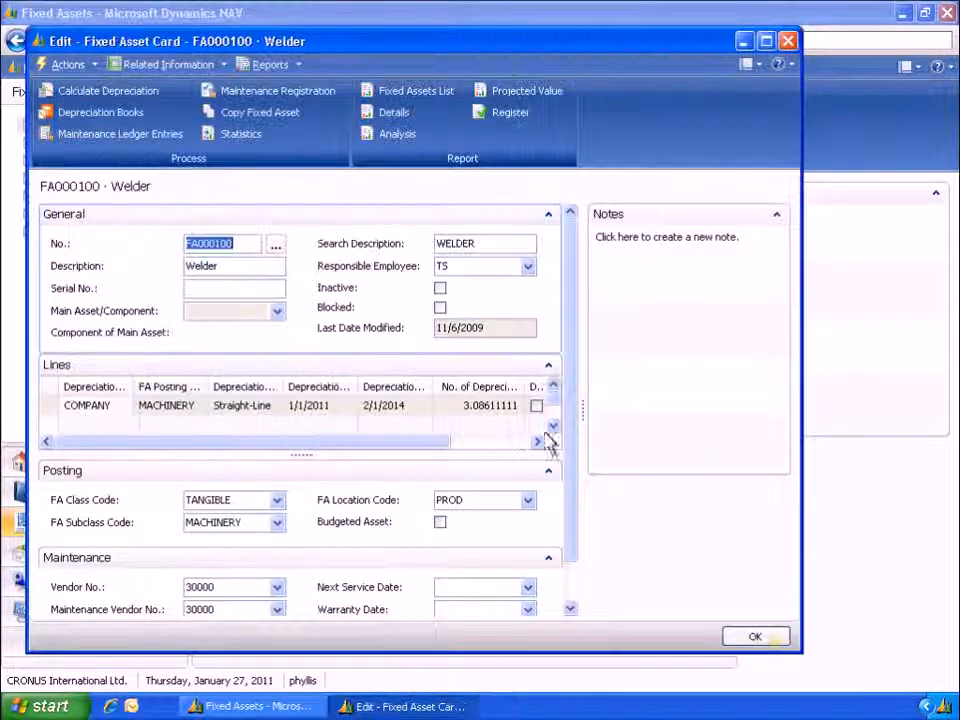
pyautogui.click(777, 646)
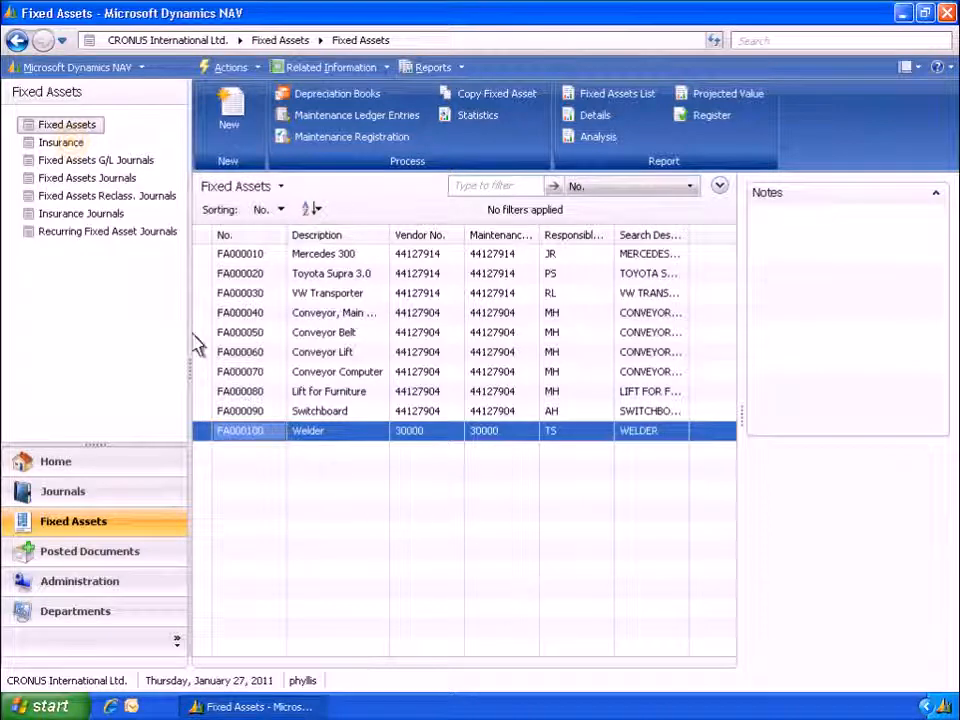
pyautogui.click(72, 146)
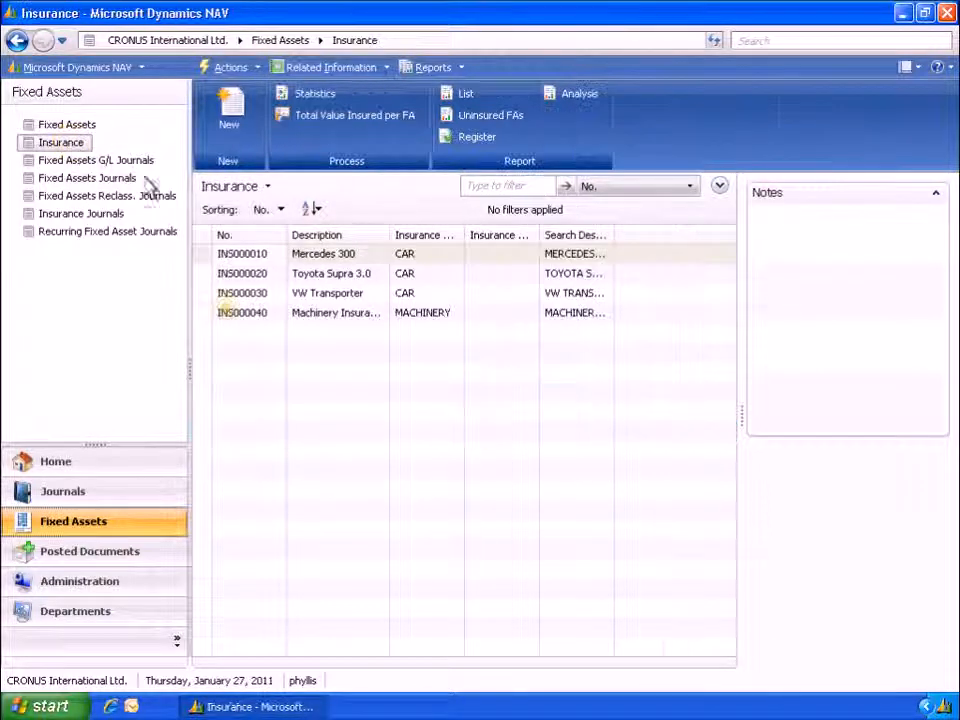
pyautogui.doubleClick(230, 314)
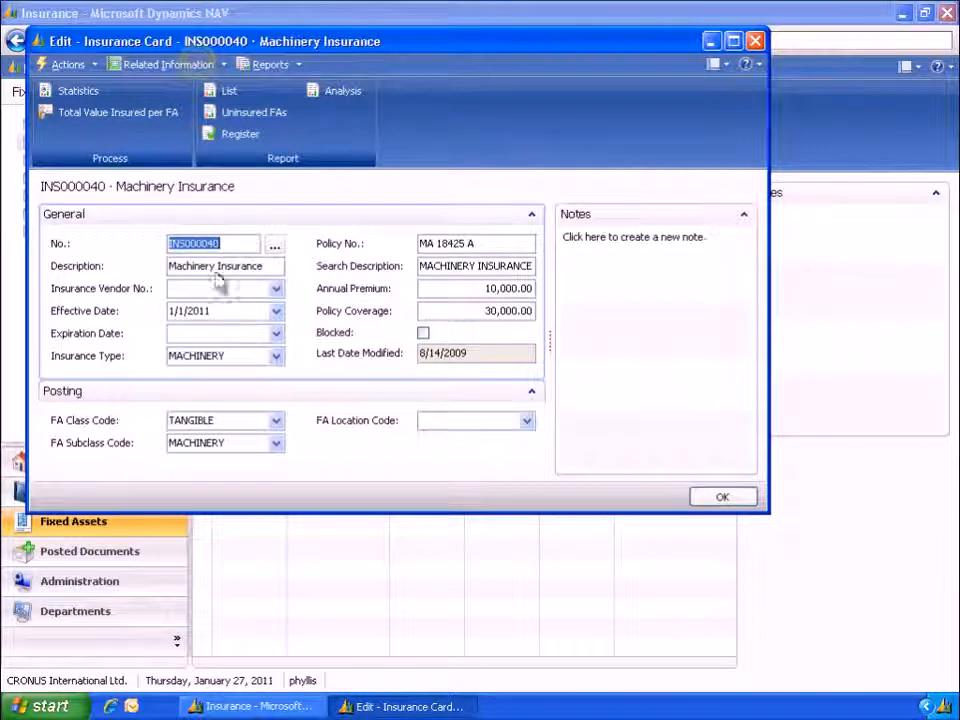
# Examine the coverage ledger entries of the Machinery Insurance policy and return to its insurance card.
pyautogui.click(200, 68)
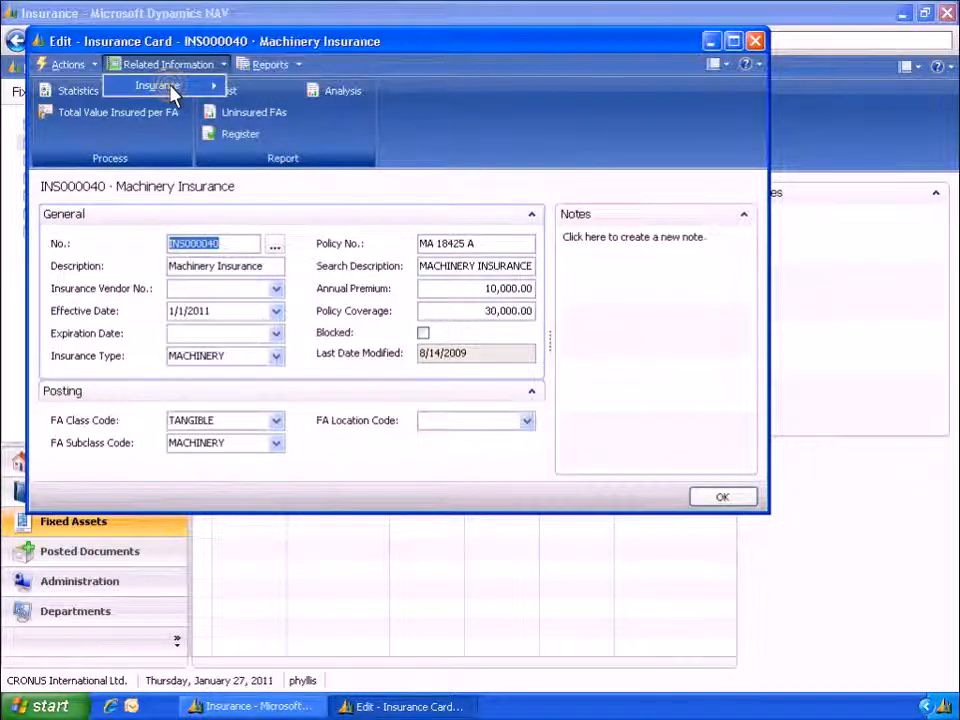
pyautogui.moveTo(174, 92)
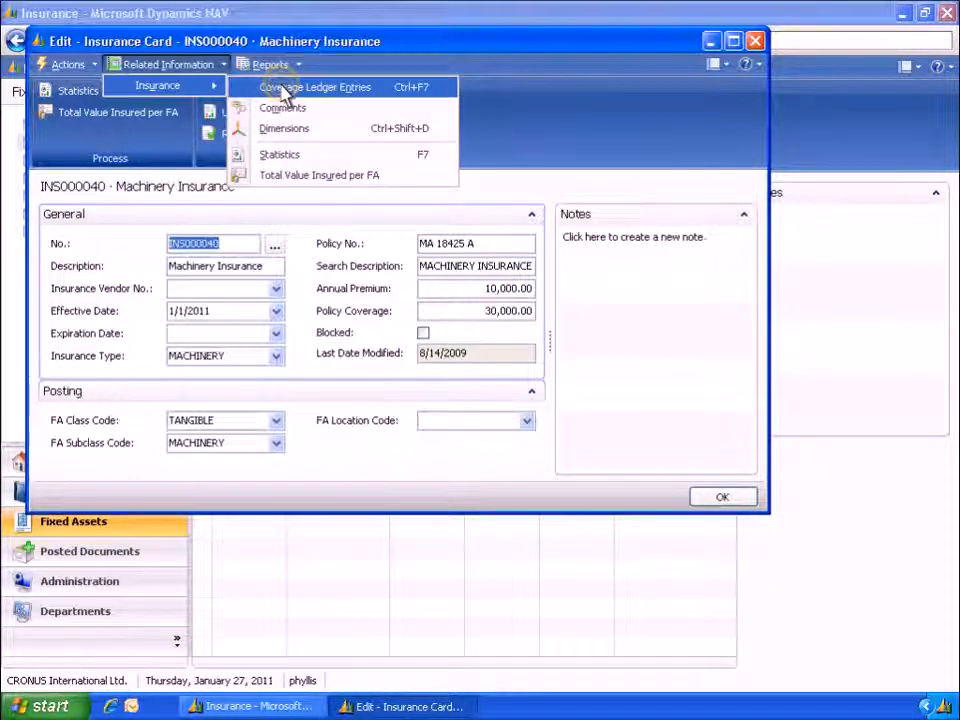
pyautogui.click(287, 90)
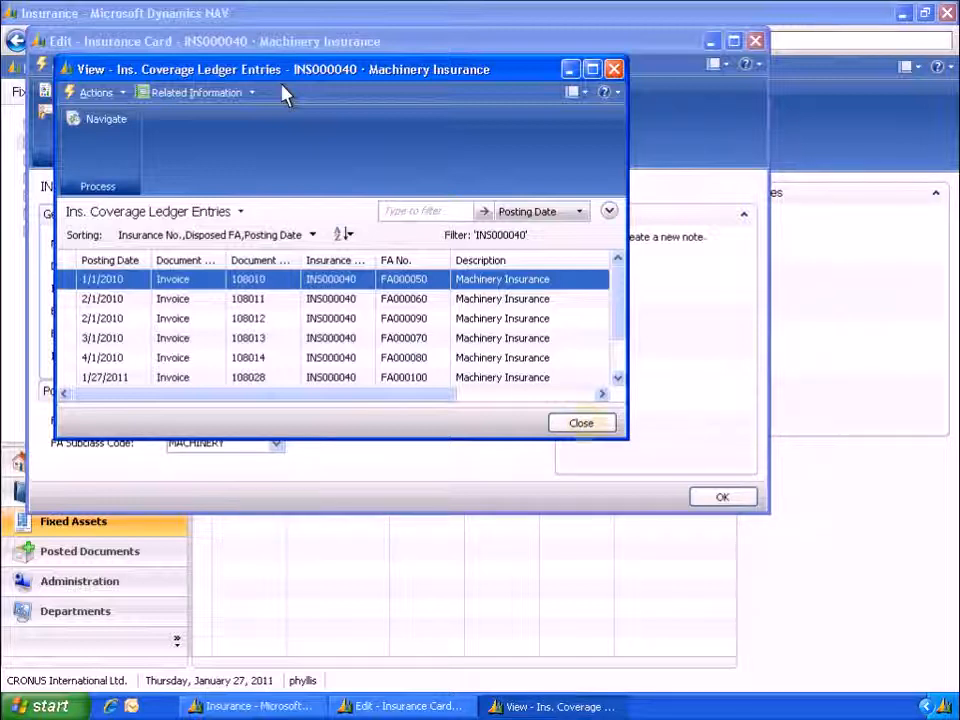
pyautogui.click(588, 424)
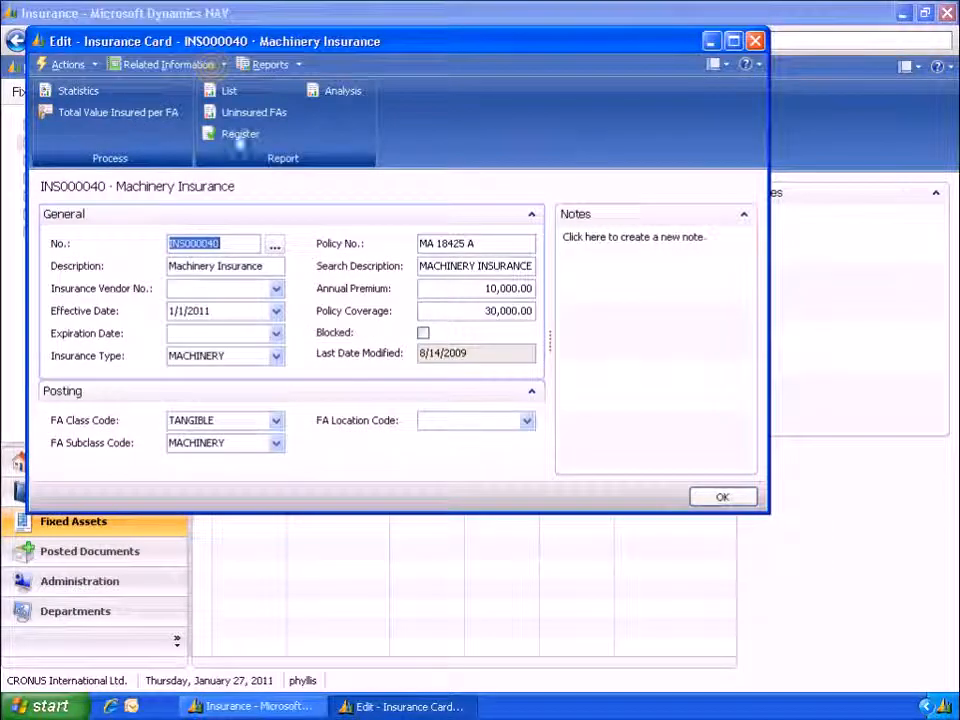
# Review the insurance statistics for the Machinery Insurance policy, including total value insured and over/under insured, and close them.
pyautogui.click(214, 66)
pyautogui.moveTo(188, 87)
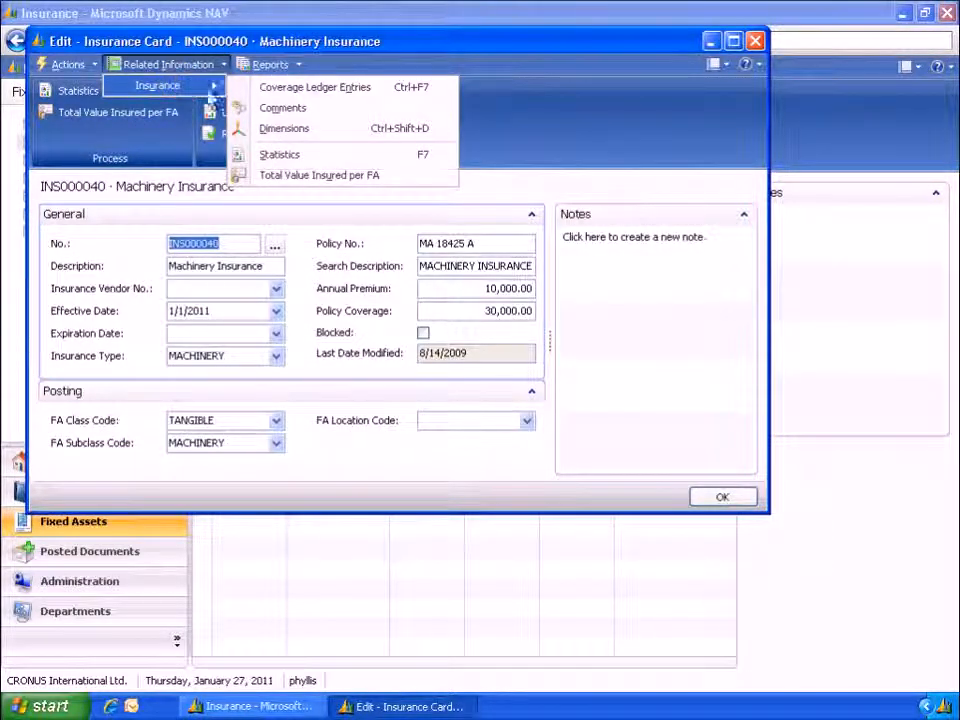
pyautogui.click(281, 160)
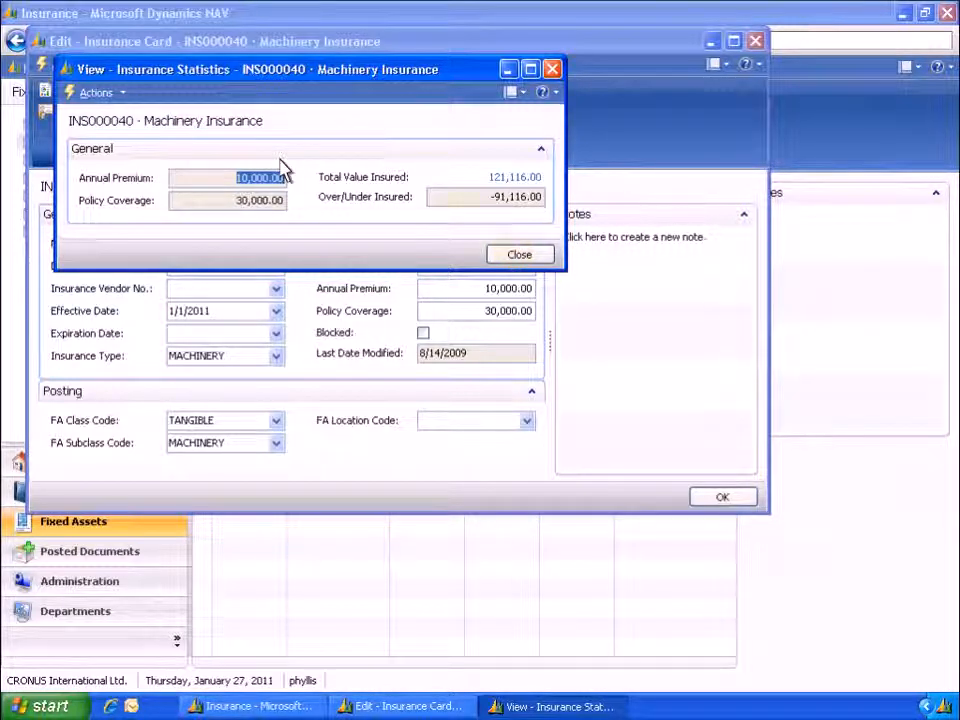
pyautogui.click(519, 257)
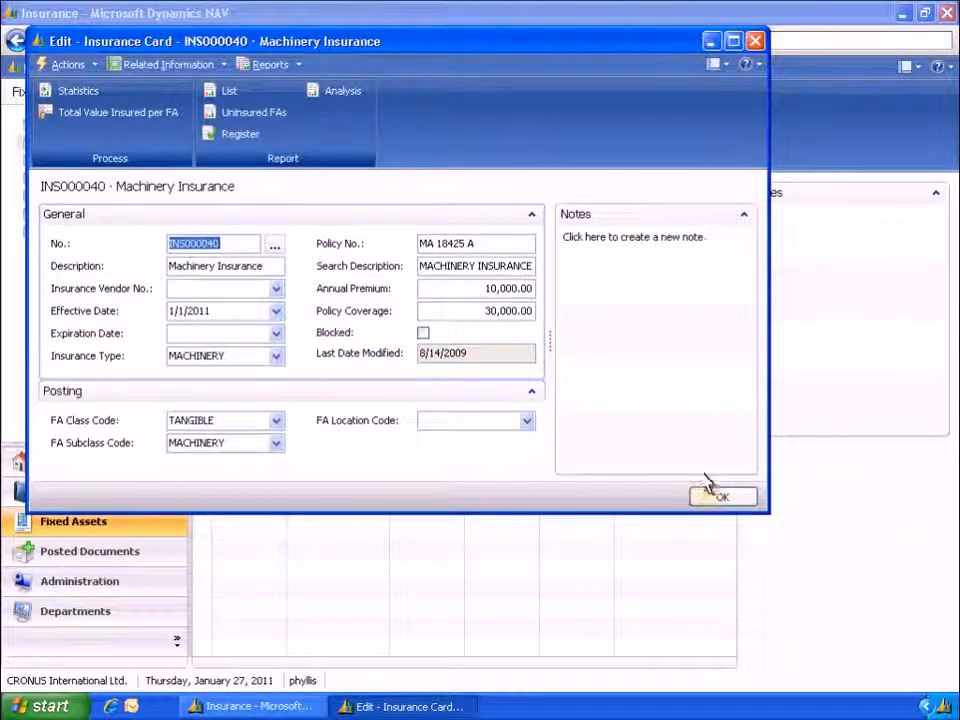